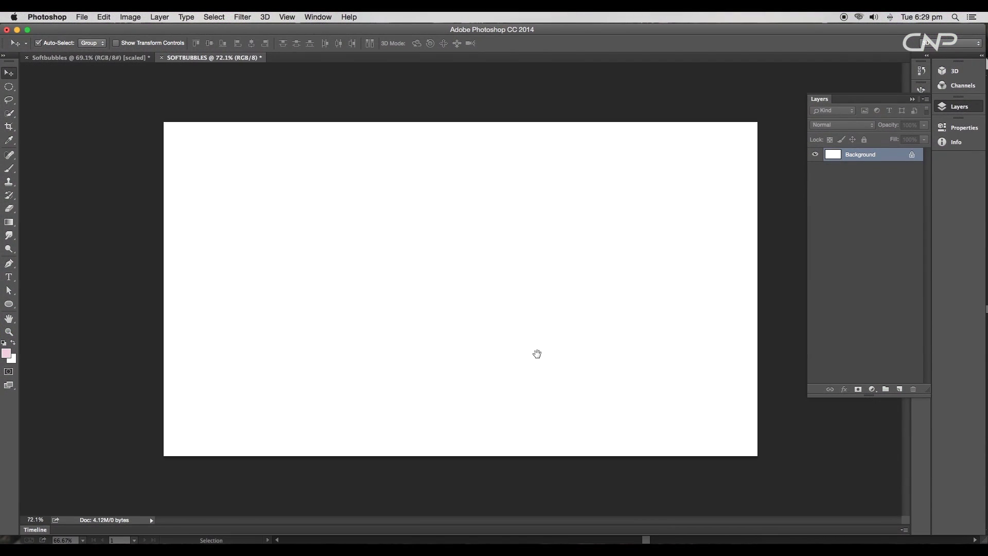
Convert the locked Background into a regular layer, keeping the default new layer settings
scroll(515, 317, up, 5)
scroll(514, 316, down, 4)
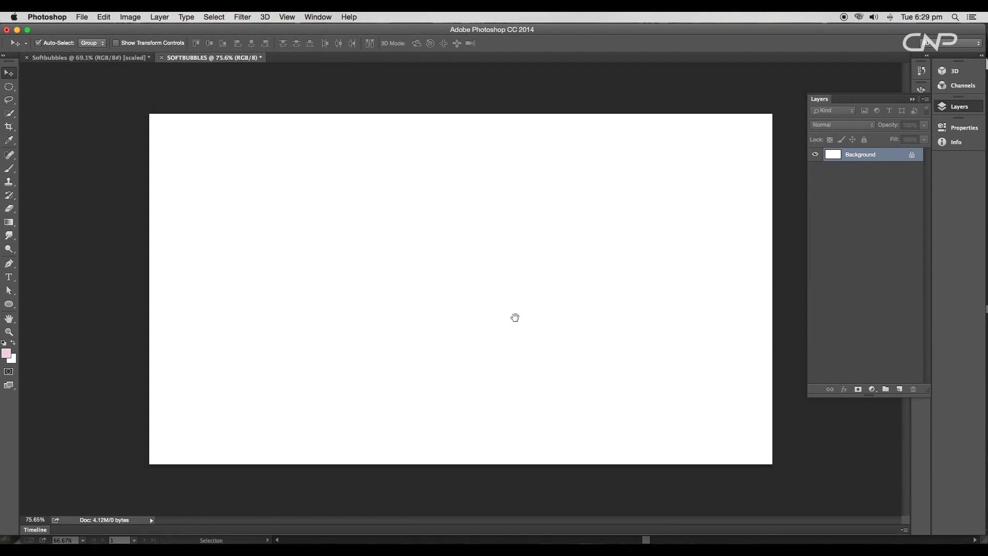
double_click(902, 157)
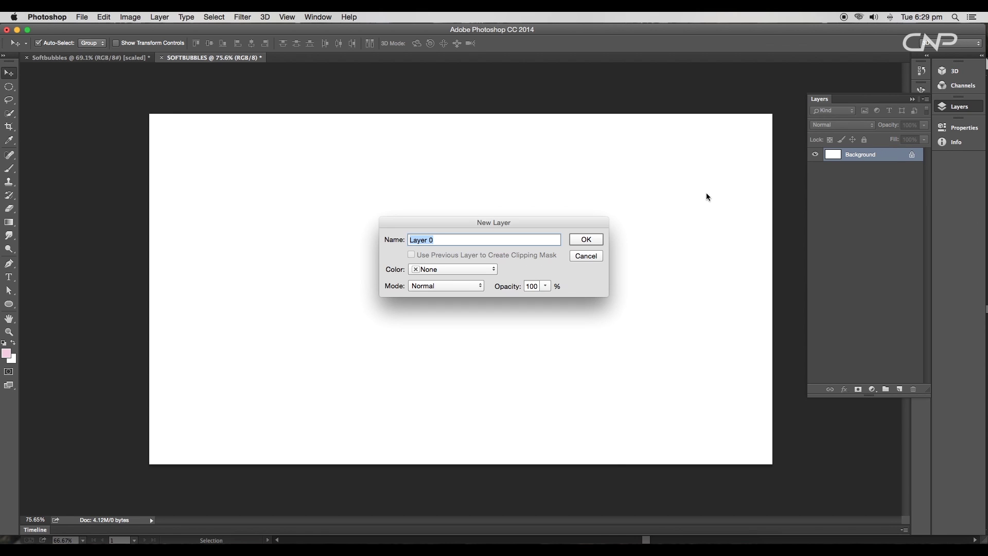
click(599, 241)
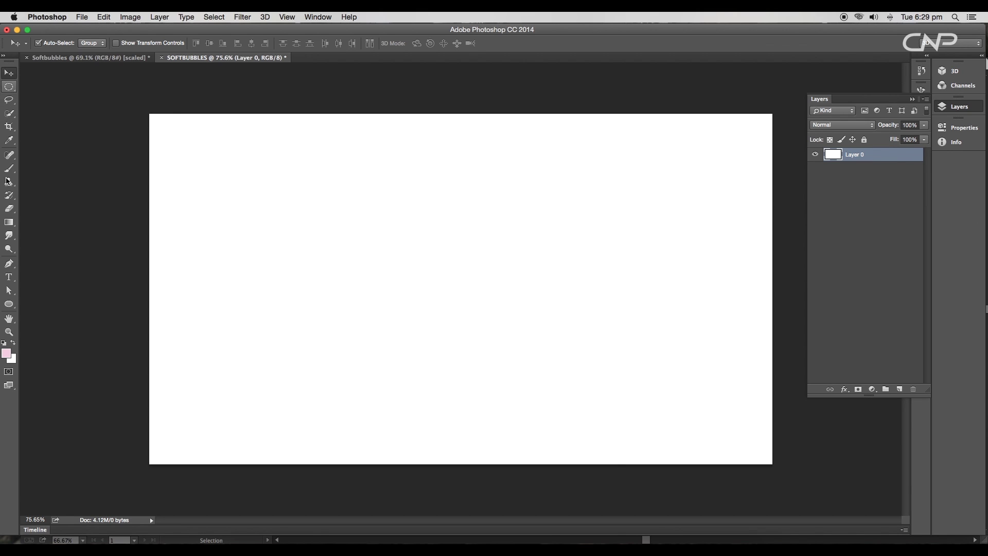
Edit the Gradient tool's custom gradient, setting its end colour stop at 100% to light pink ecc1de
click(11, 226)
click(57, 46)
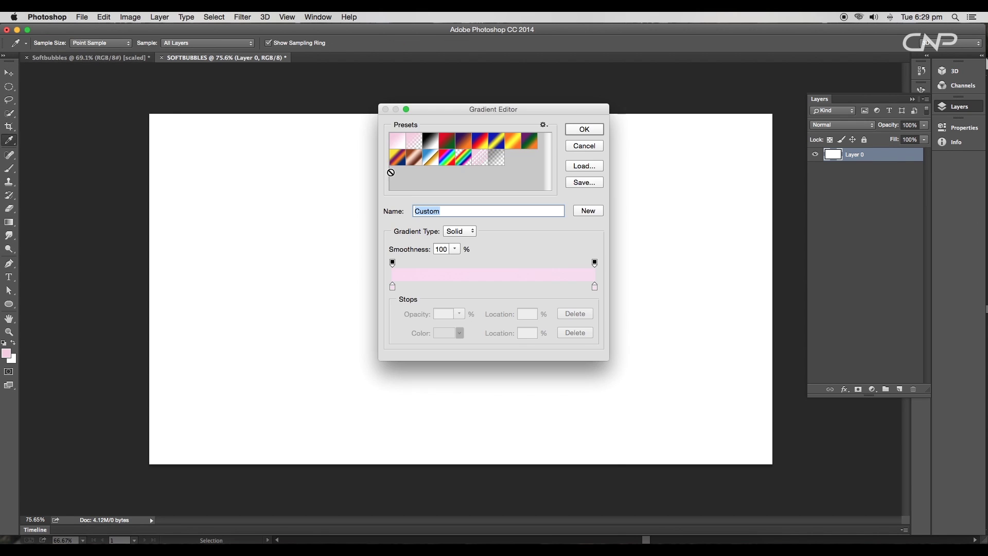
double_click(595, 286)
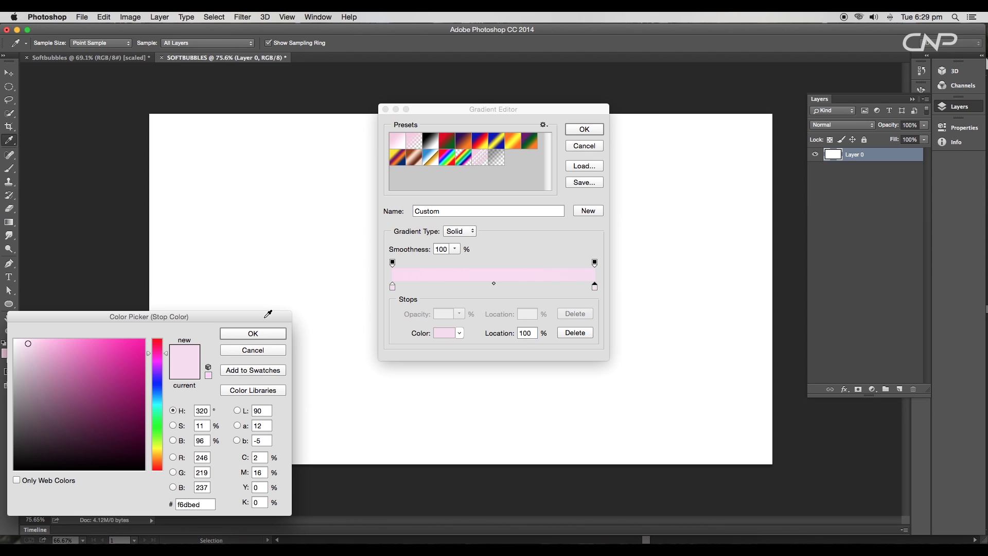
click(160, 354)
drag(36, 347, 39, 350)
click(223, 337)
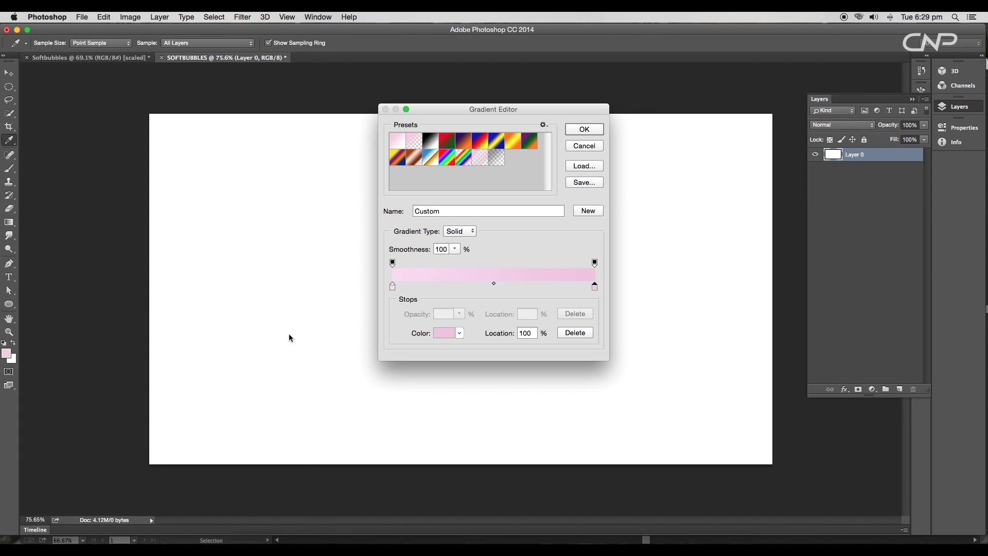
Set the gradient's start colour stop at 0% to a deeper pink, e091cb
double_click(393, 286)
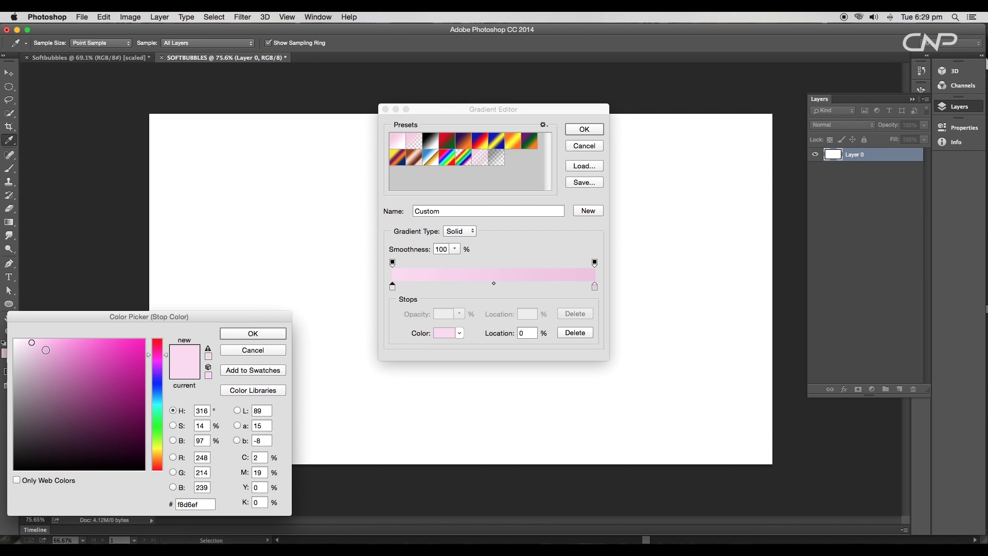
drag(45, 350, 63, 356)
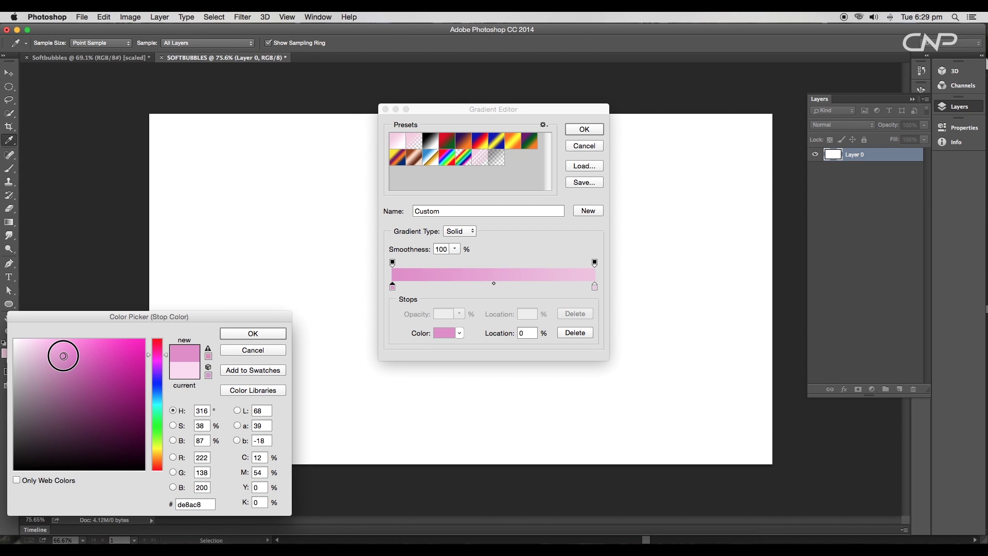
click(250, 334)
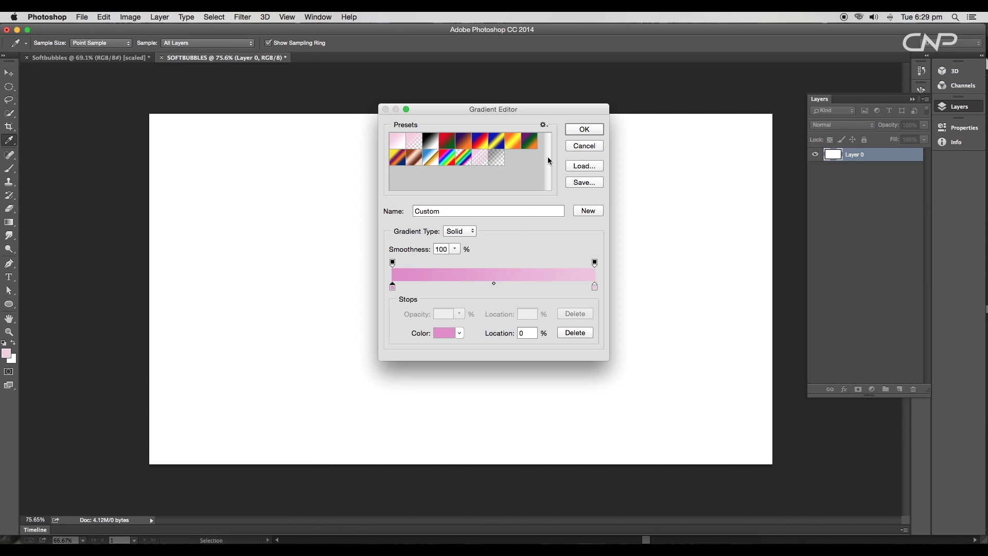
Accept the gradient and fill the base layer with it diagonally, from upper left to lower right of the canvas
click(580, 132)
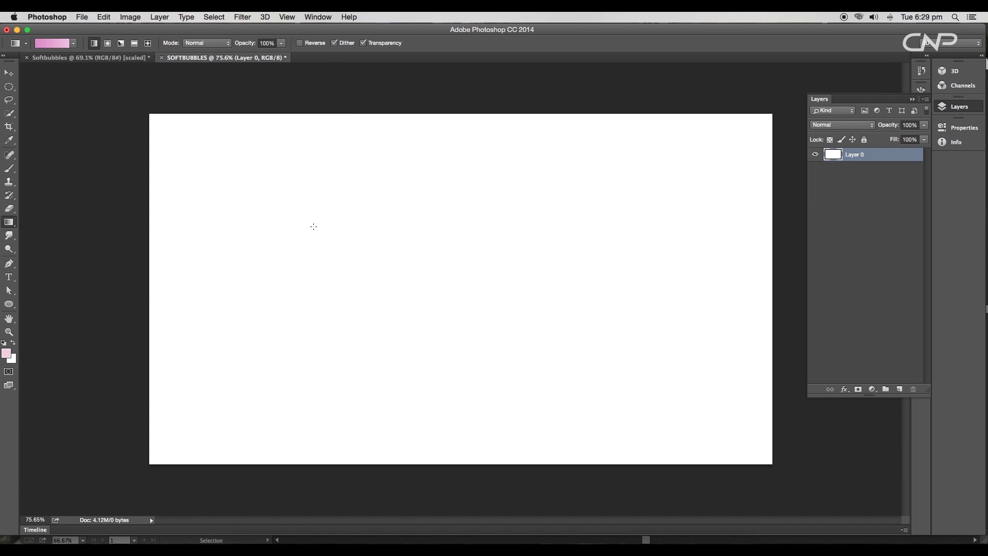
drag(314, 227, 609, 333)
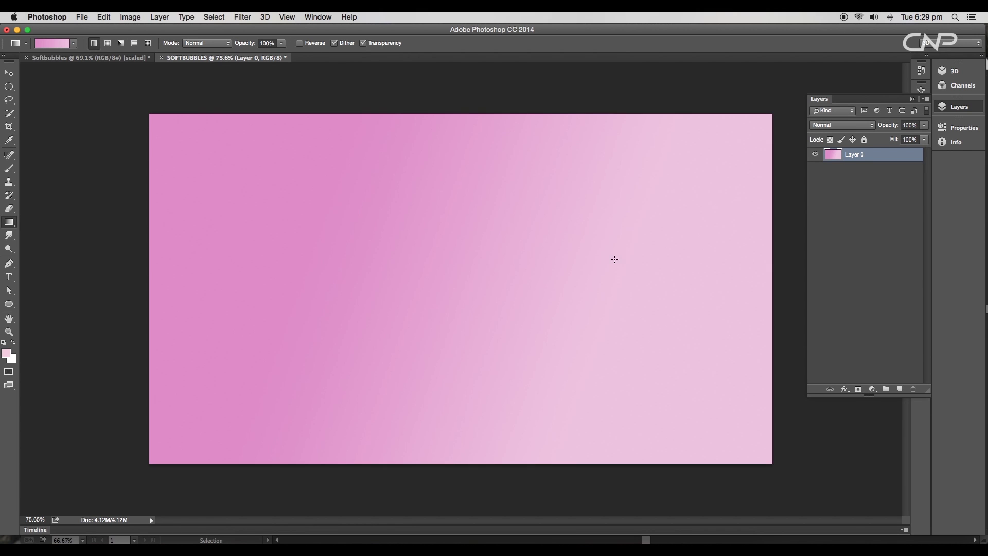
drag(329, 226, 617, 324)
Add a new layer above the pink one and set the gradient's end colour stop to pale pink f1d1e7
click(899, 387)
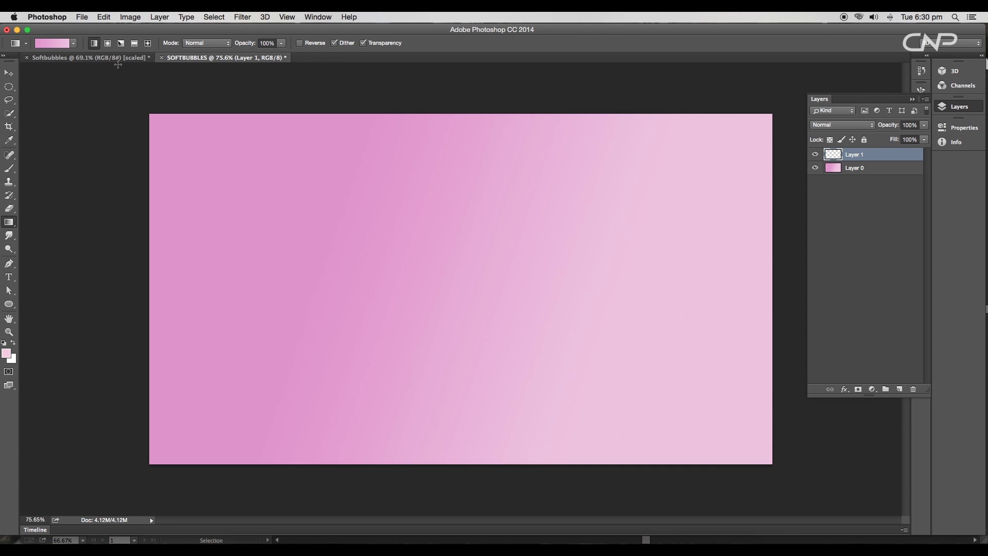
click(54, 43)
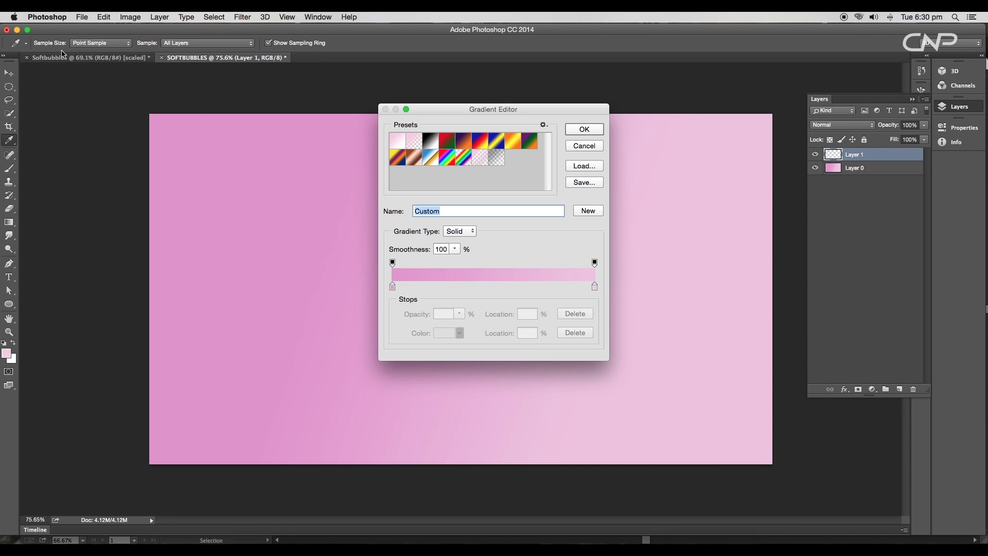
double_click(596, 287)
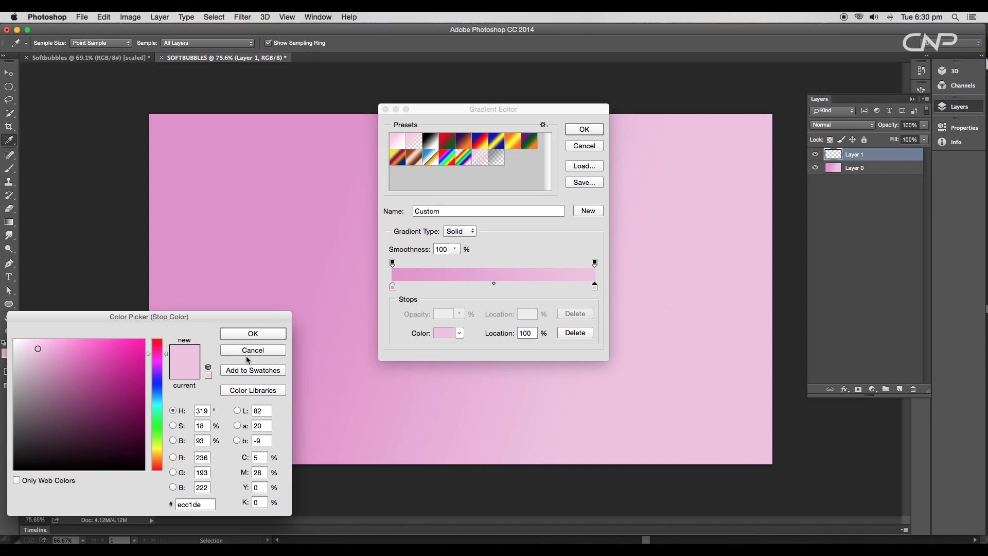
click(32, 346)
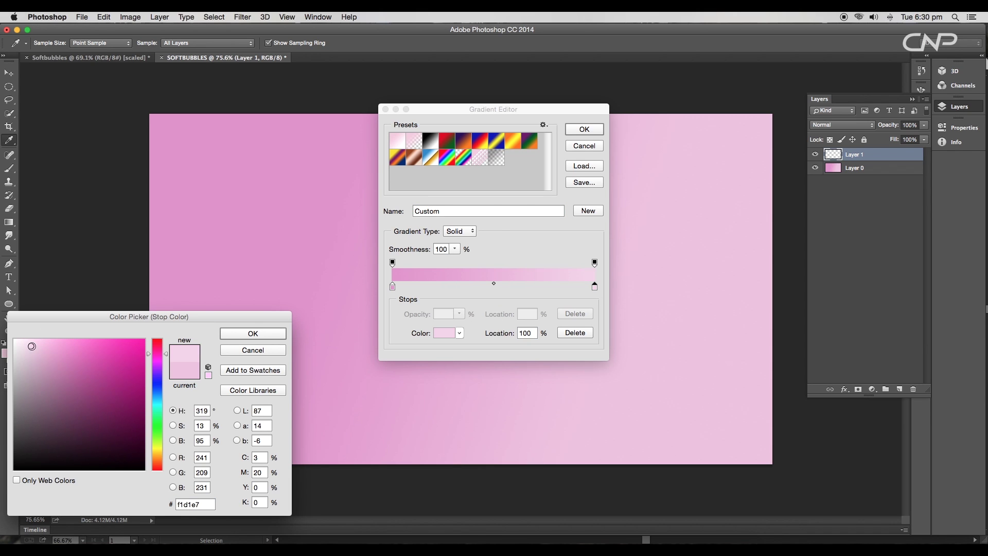
click(260, 334)
Set the gradient's start colour stop at 0% to pale pink f2cfe9
double_click(393, 287)
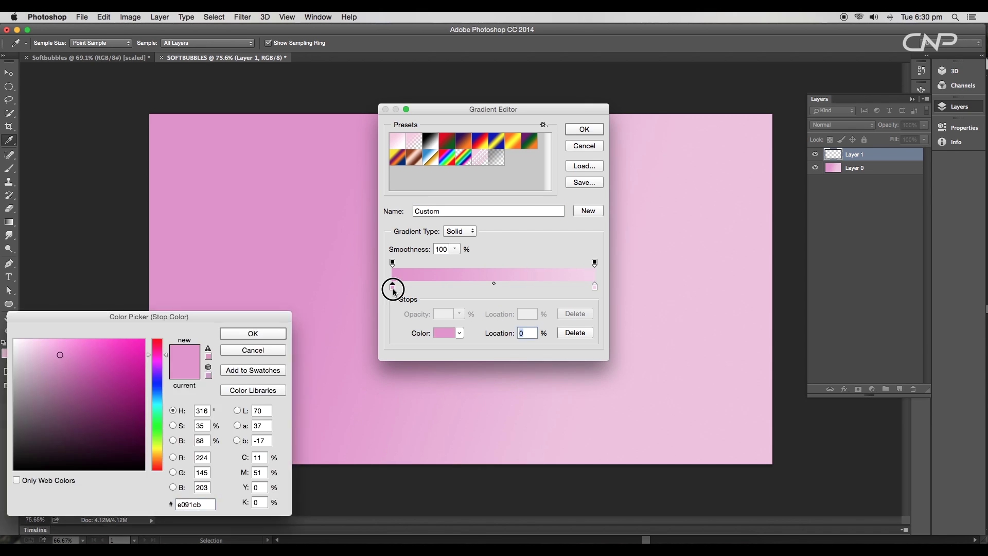
click(33, 346)
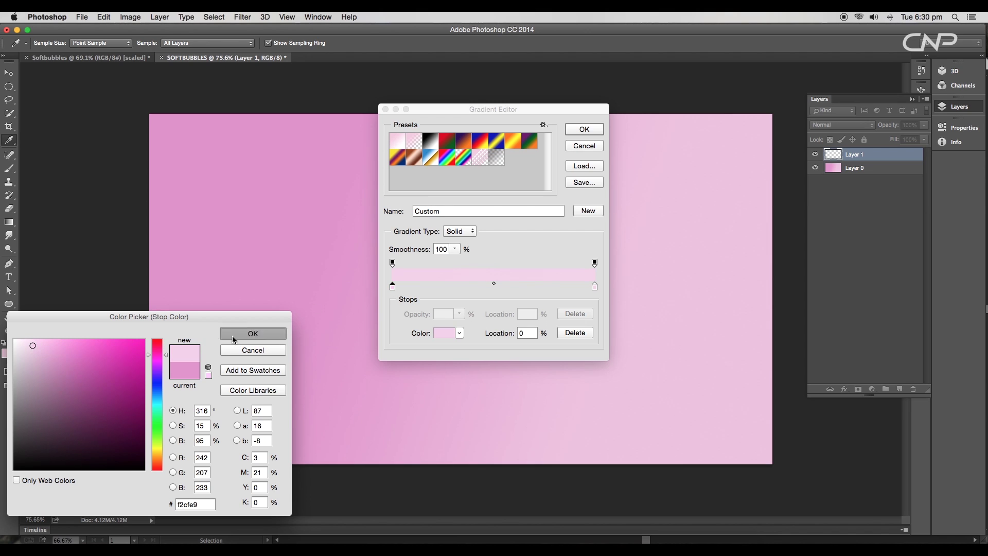
click(253, 333)
Fill the new upper layer diagonally with the pale pink gradient and toggle its visibility to compare it with the layer below
click(584, 129)
drag(314, 224, 653, 335)
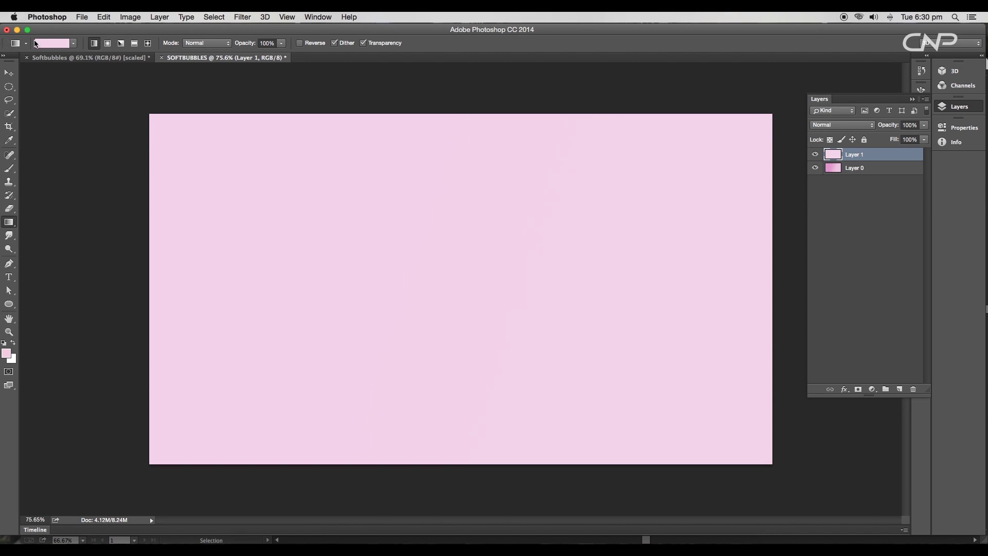
click(815, 155)
click(816, 154)
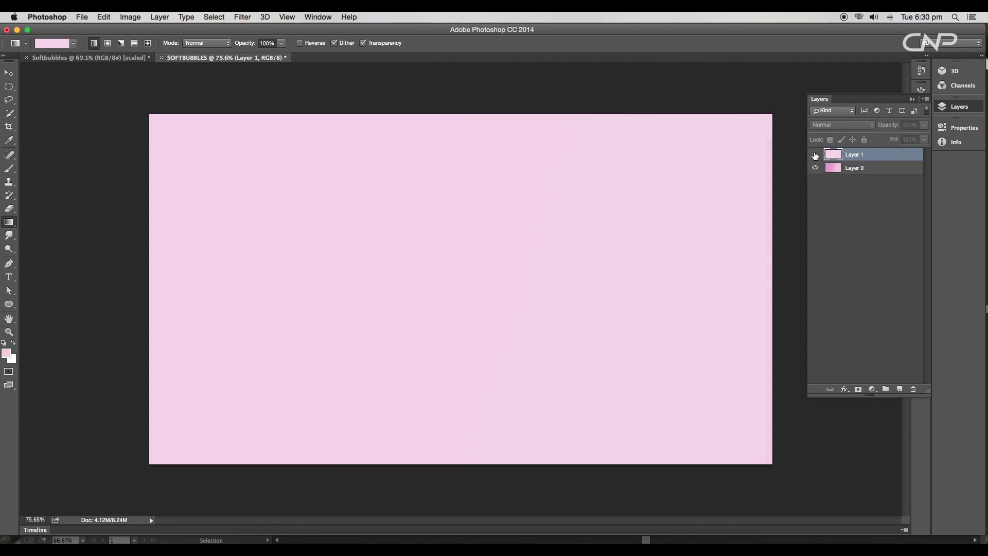
click(816, 155)
click(816, 155)
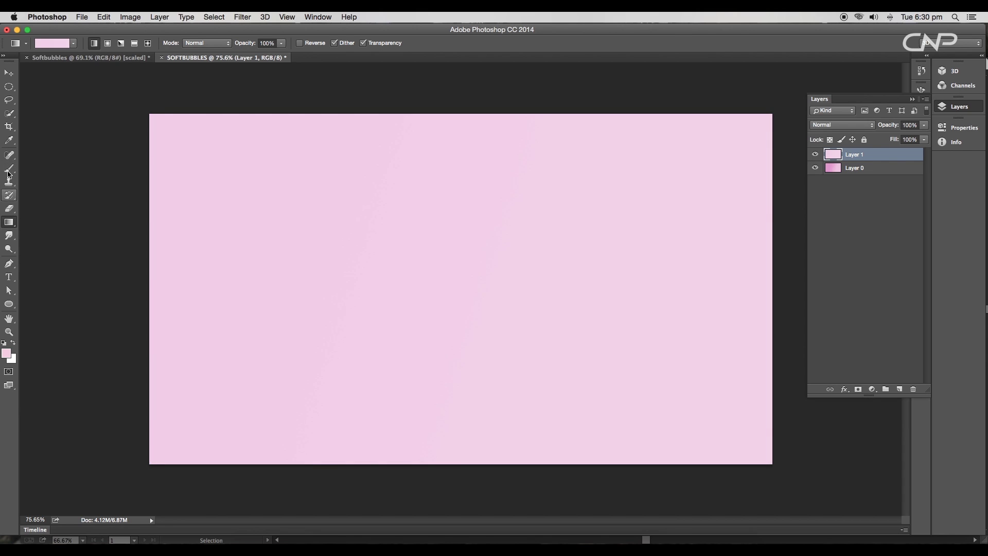
Erase a circular hole in the left half of the upper layer using a hard round 500 px eraser
click(9, 210)
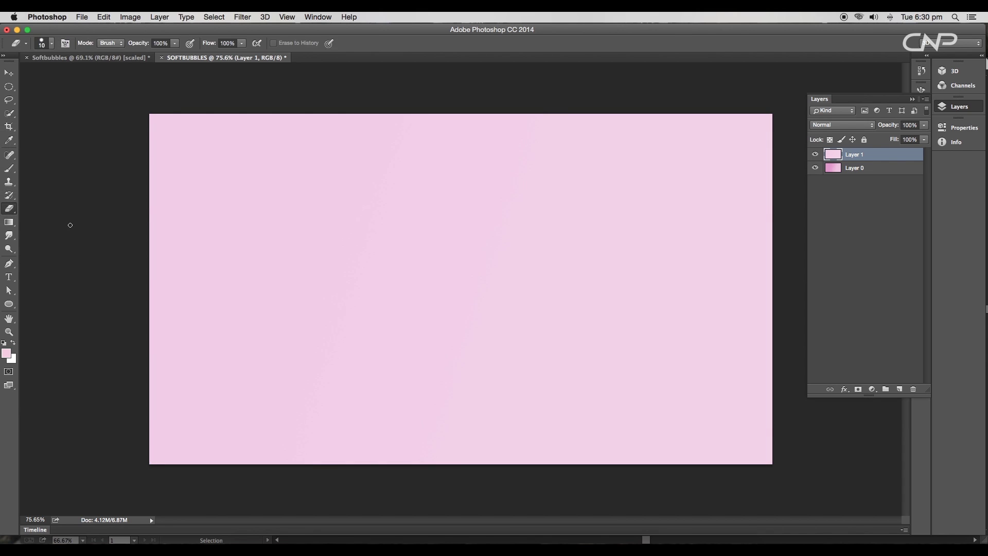
right_click(282, 240)
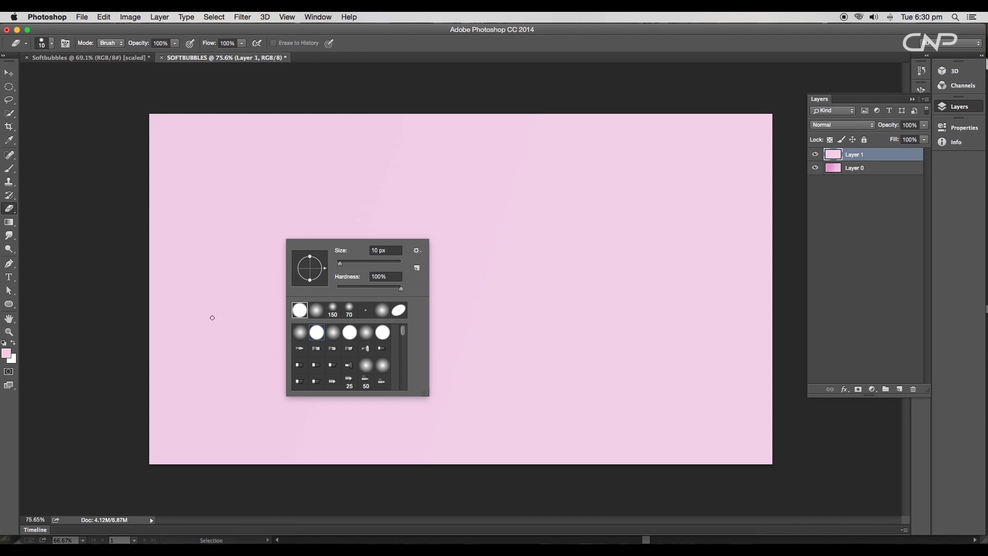
click(74, 292)
key(])
key(])
key(])
key(])
key(])
key(])
key(])
key(])
key(])
key(])
key(])
key(])
key(])
key(])
key(])
key(])
key(])
key(])
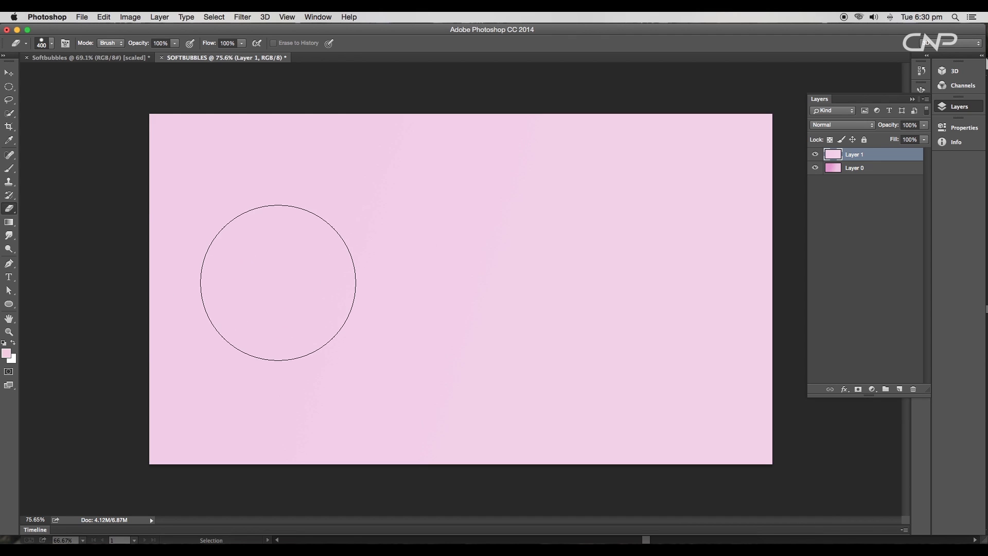
click(298, 276)
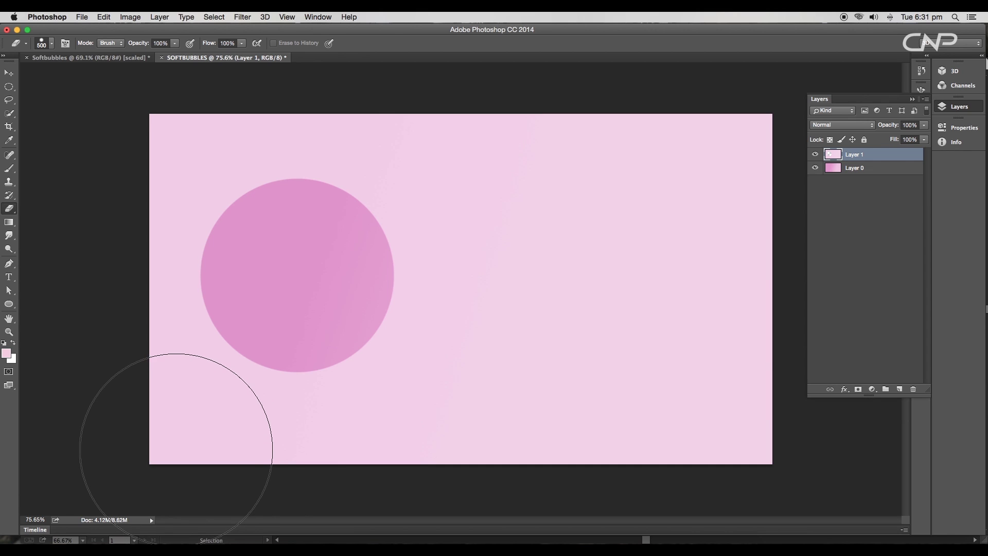
Erase a 500 px circle at the canvas's lower-left corner and 400 px circles at its right and top edges
click(176, 450)
key(bracketleft)
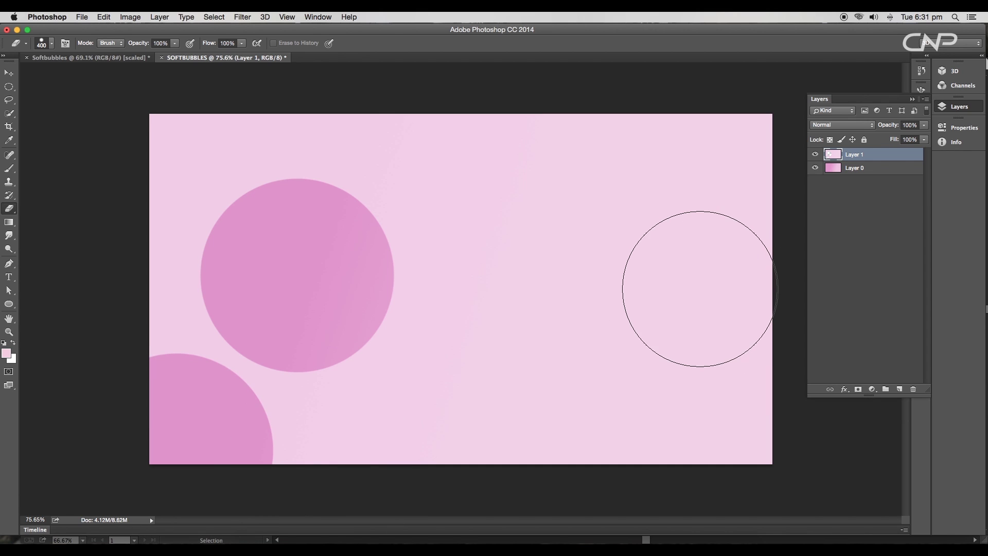
click(711, 289)
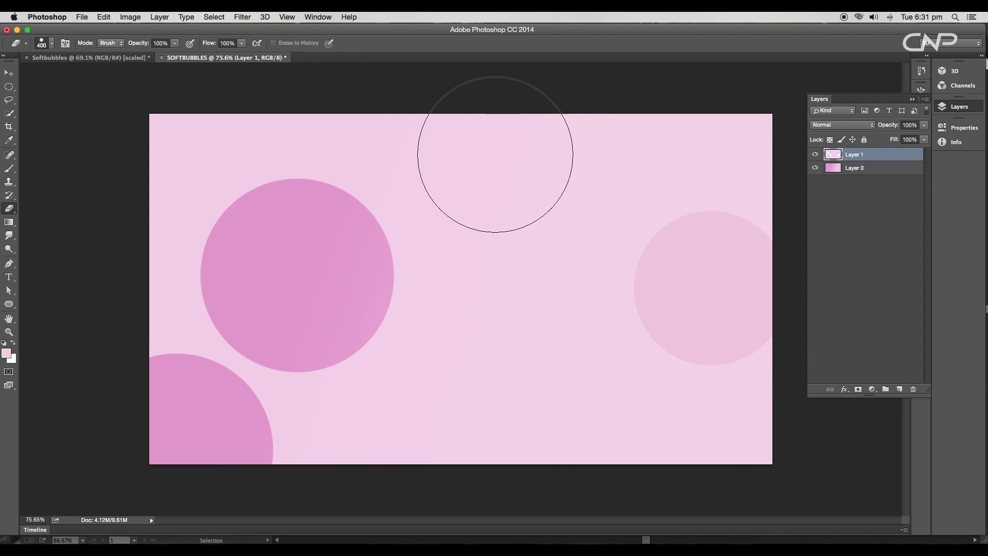
click(508, 153)
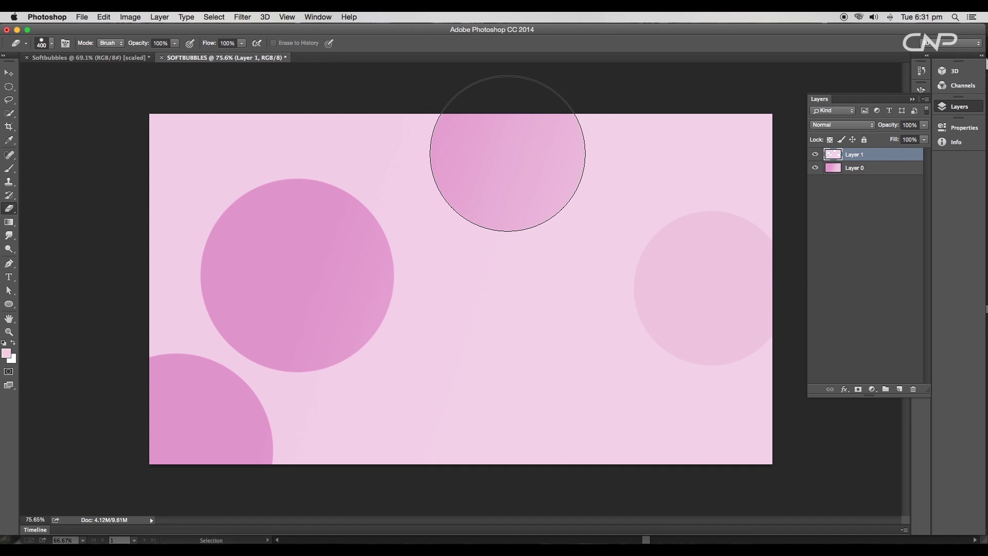
Switch to the Move tool and inspect the artwork with the punched upper layer hidden and shown
click(9, 73)
scroll(393, 326, down, 5)
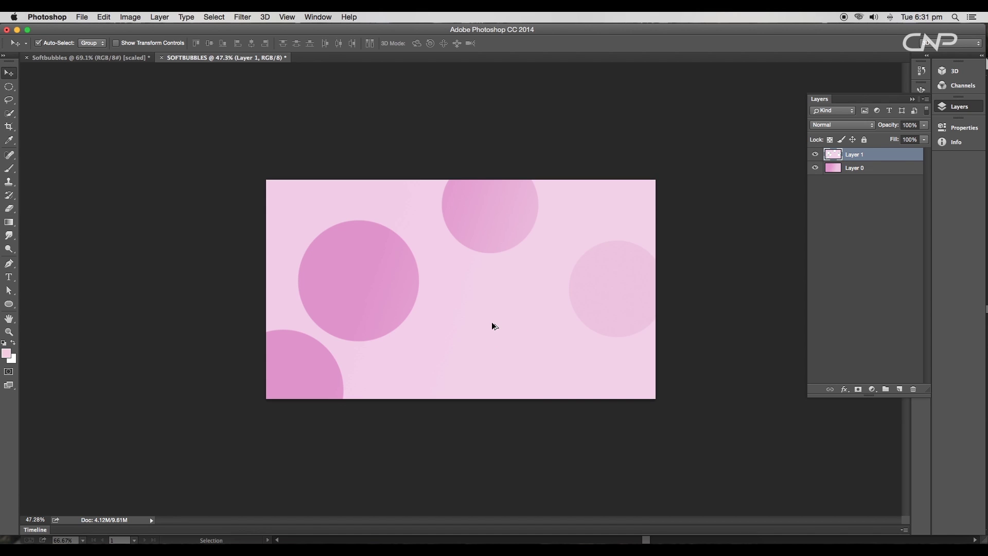
scroll(492, 322, up, 4)
scroll(492, 322, down, 3)
scroll(547, 322, up, 2)
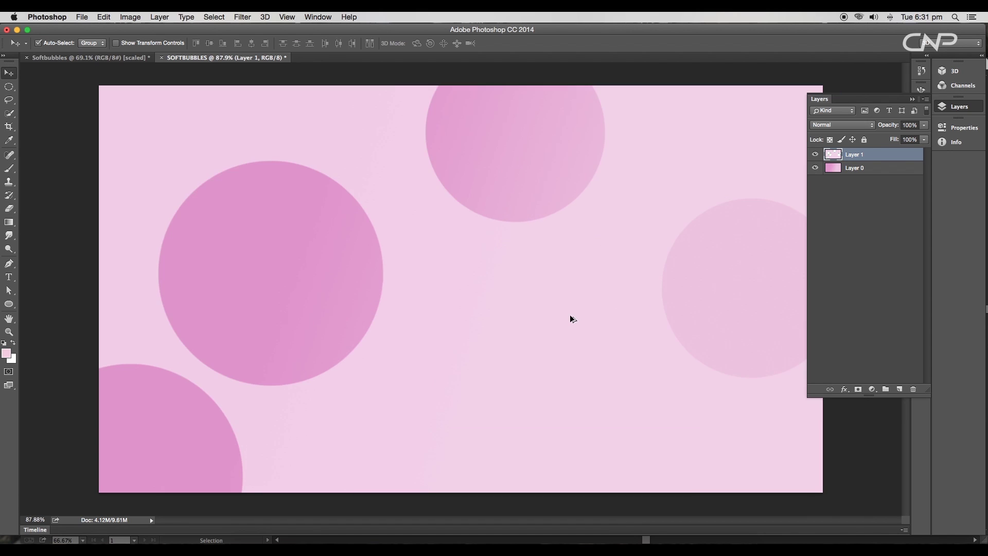
click(816, 155)
click(816, 155)
Add a Drop Shadow layer style to the punched upper layer and set its colour to pink d97bc0
double_click(906, 156)
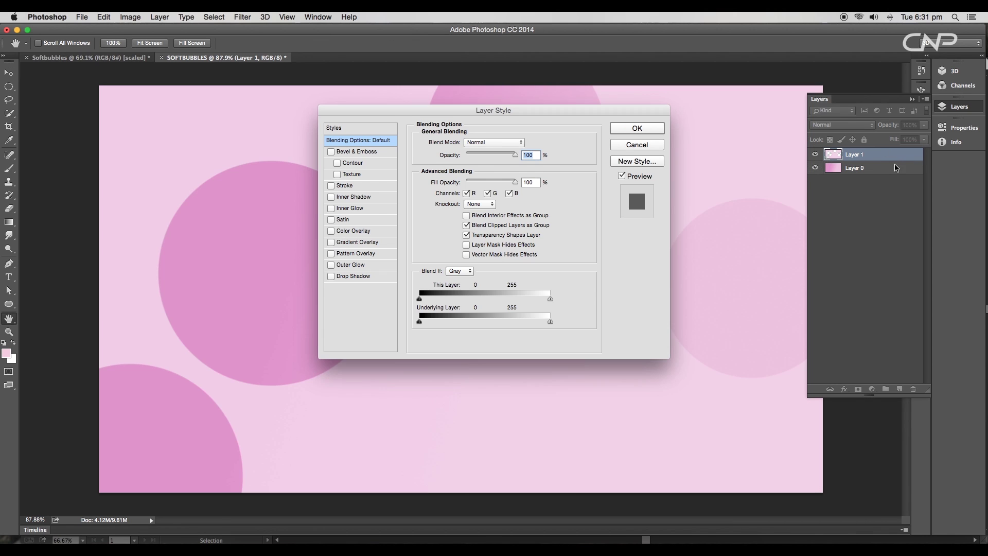
drag(512, 107, 750, 198)
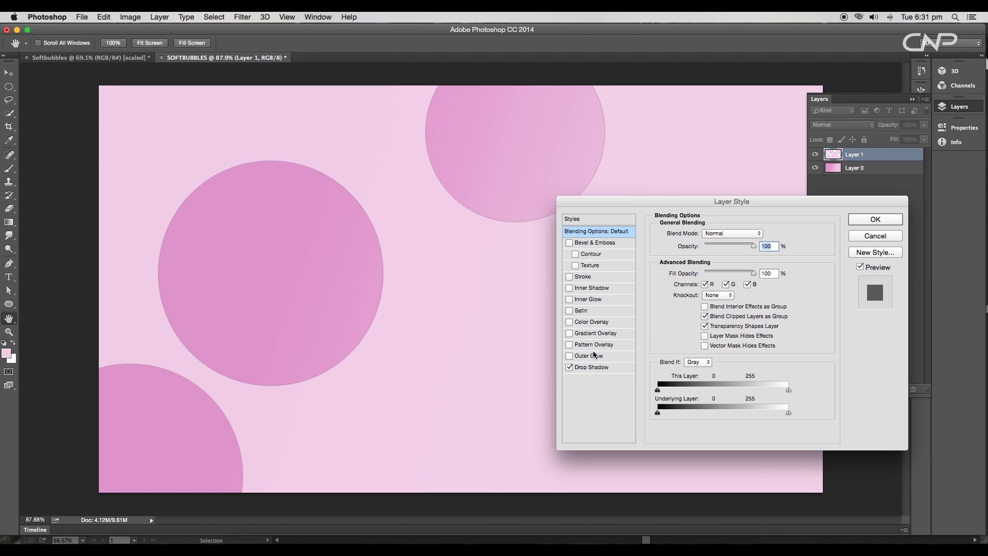
click(592, 367)
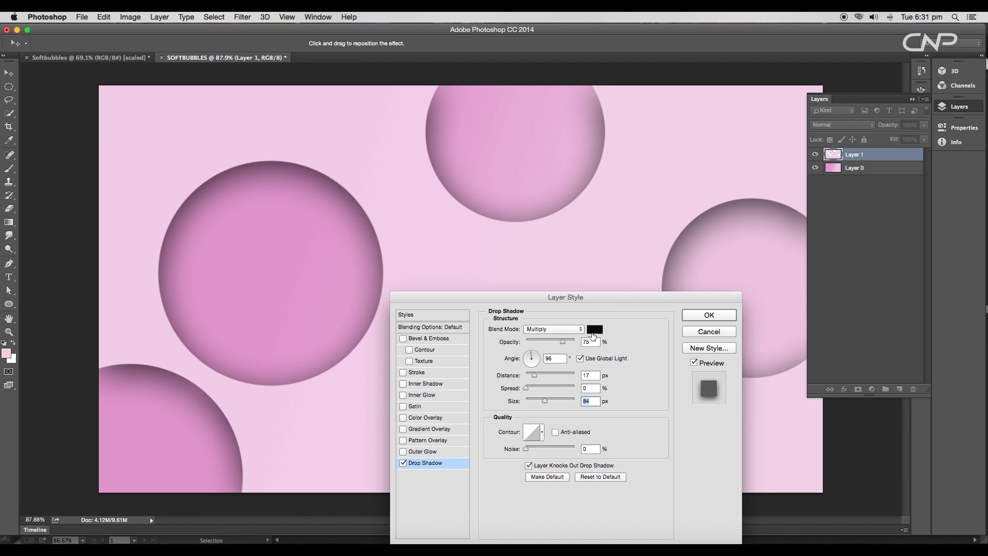
click(595, 329)
click(296, 267)
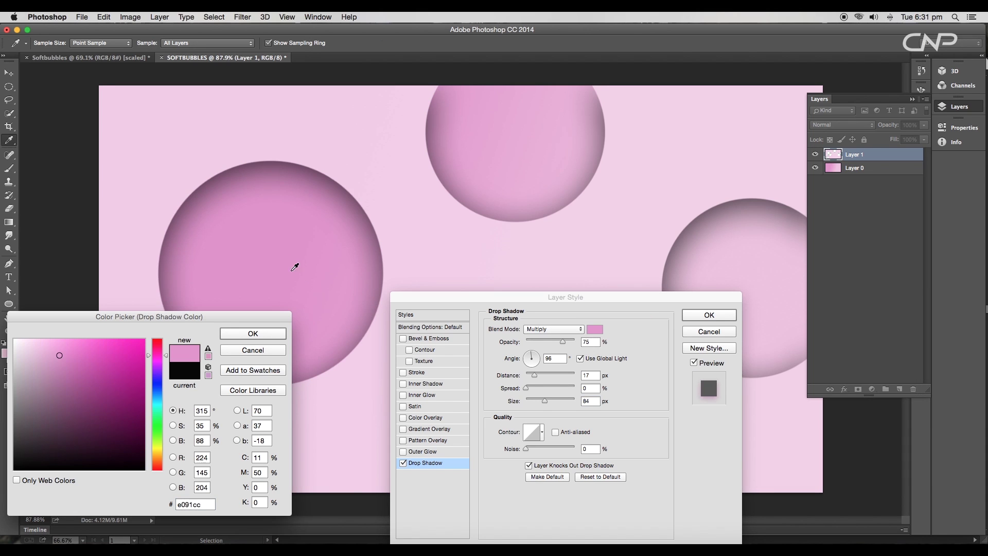
click(252, 334)
Set the drop shadow to 64% opacity, 82° angle, 30 px distance and 54 px size
drag(530, 348, 532, 351)
drag(535, 401, 541, 375)
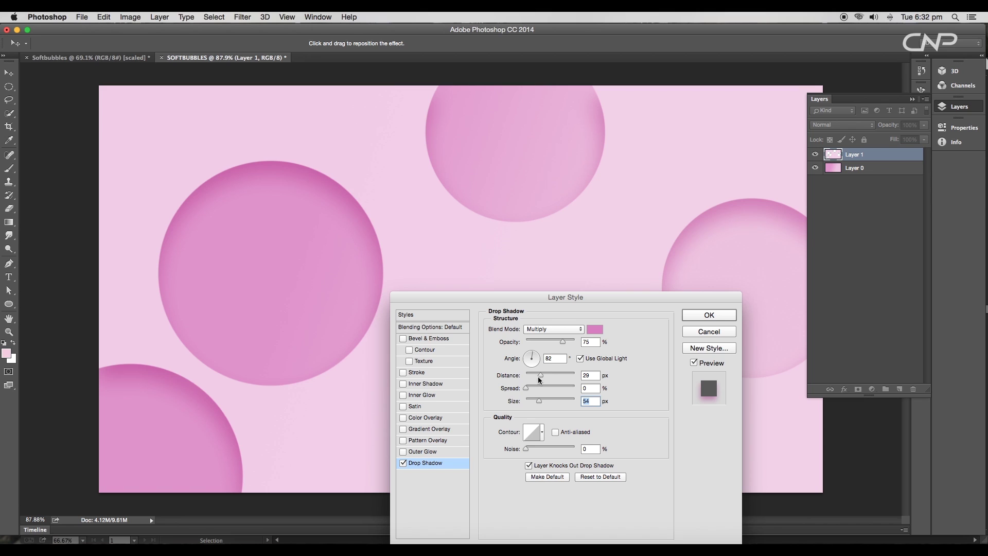
drag(563, 341, 558, 344)
Add a Bevel & Emboss style to the punched upper layer and set its shadow colour to pink e091cb
drag(588, 297, 591, 238)
click(447, 282)
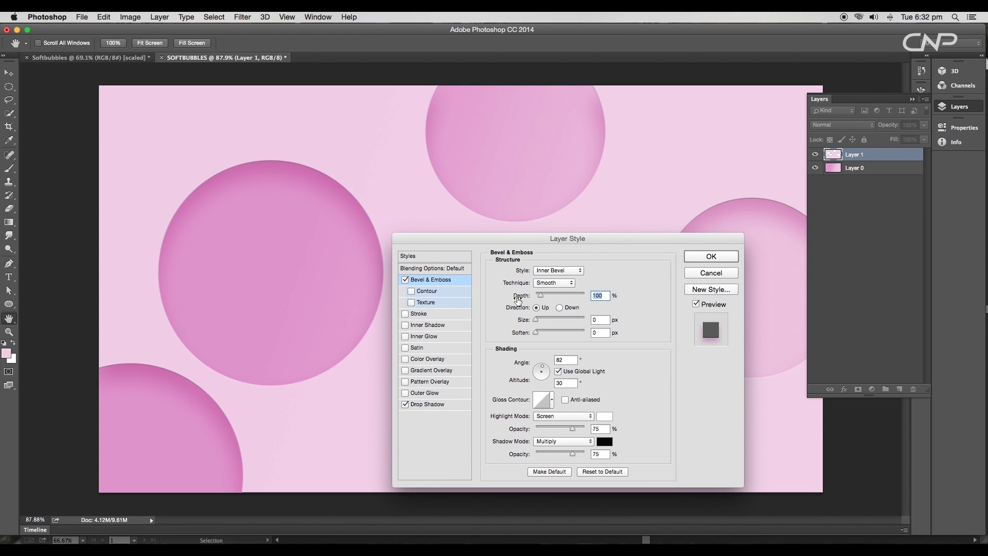
click(605, 442)
click(273, 265)
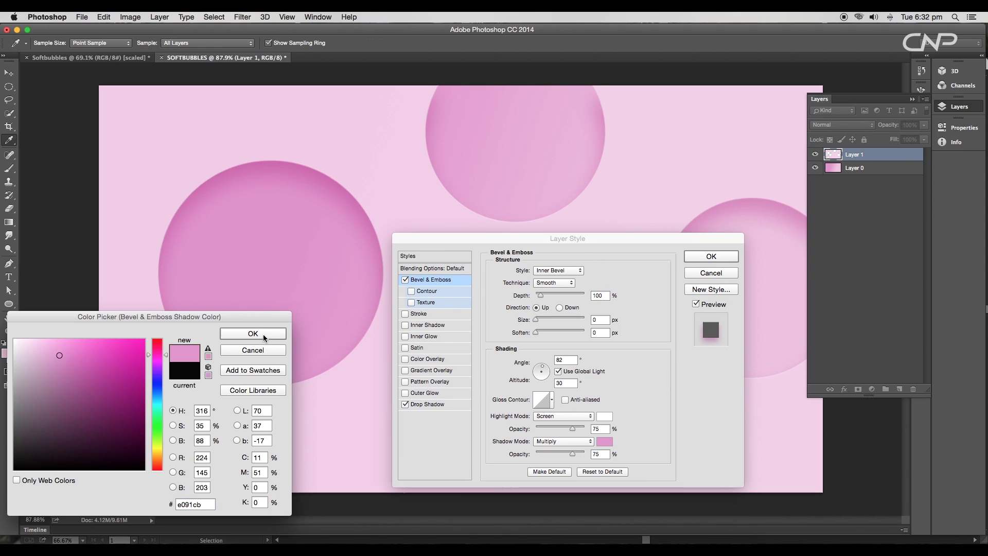
click(264, 334)
Set the bevel to 115% depth, 3 px size, 5 px soften, 34° angle and 32° altitude without global light, and apply the layer styles
drag(543, 372, 548, 368)
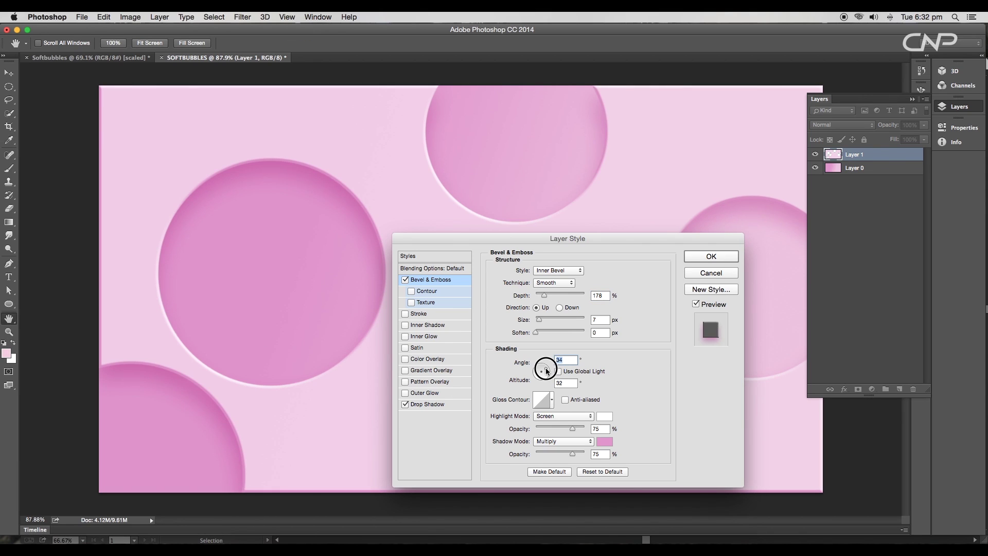
drag(539, 320, 552, 335)
drag(544, 295, 540, 294)
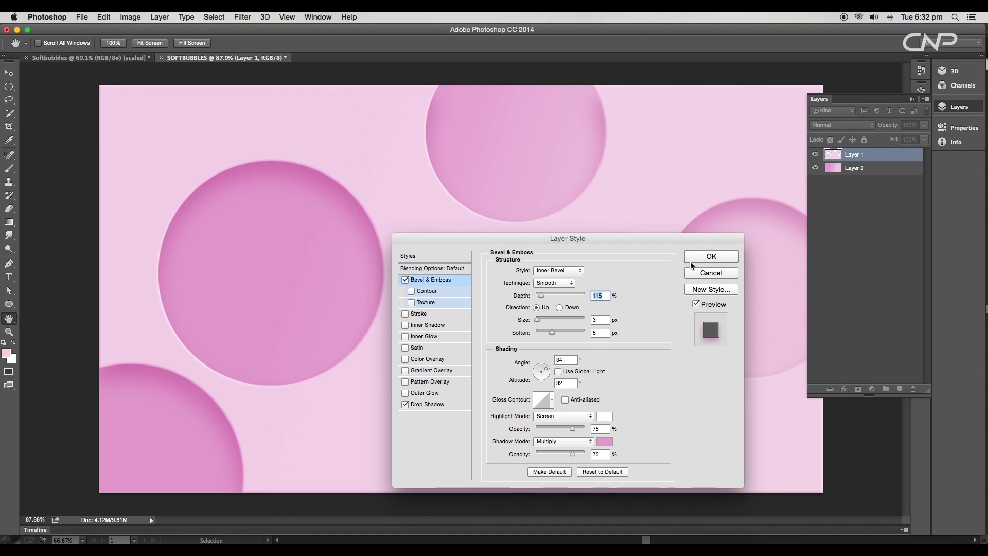
click(693, 260)
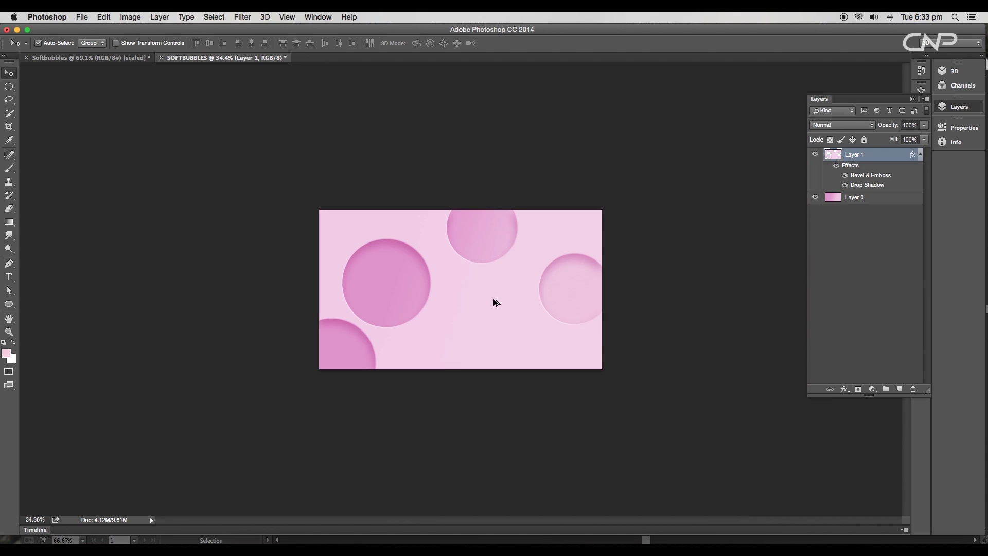
Erase a narrow channel between the large circle and the lower-left circle using a 15 px eraser
scroll(502, 304, up, 5)
drag(335, 355, 410, 366)
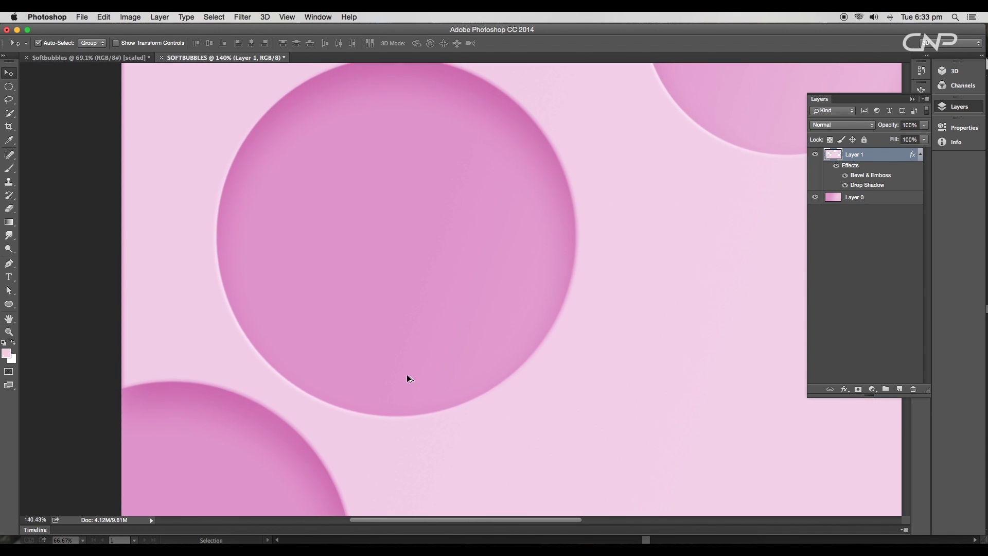
key(super+0)
key(e)
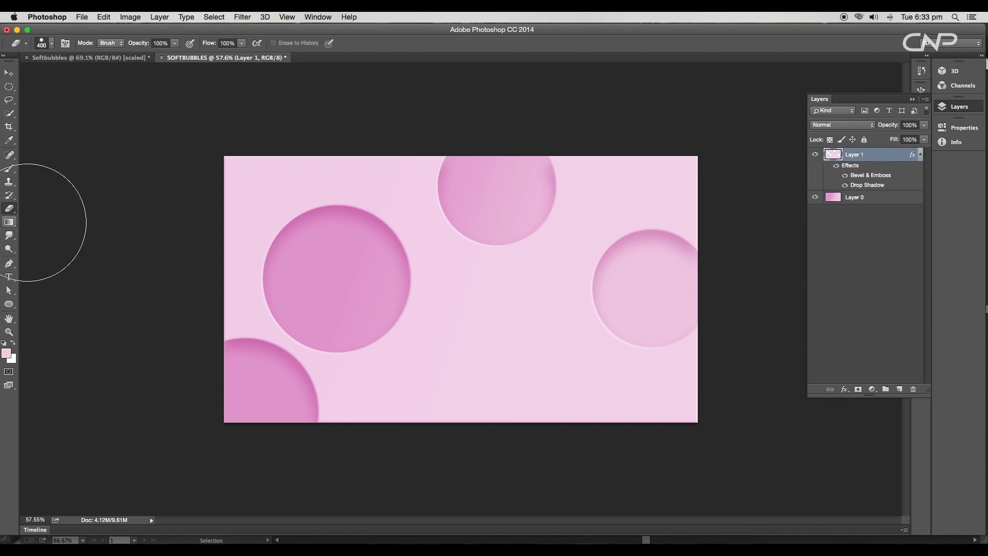
key(bracketleft)
key(bracketleft)
key(bracketleft)
key(bracketleft)
key(bracketleft)
key(bracketleft)
key(bracketleft)
key(bracketleft)
key(bracketleft)
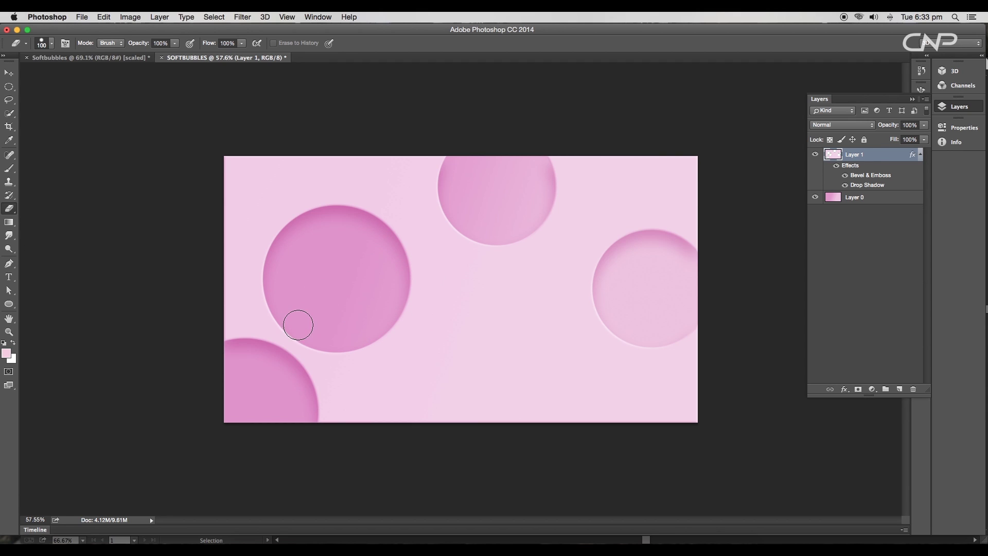
scroll(299, 325, up, 3)
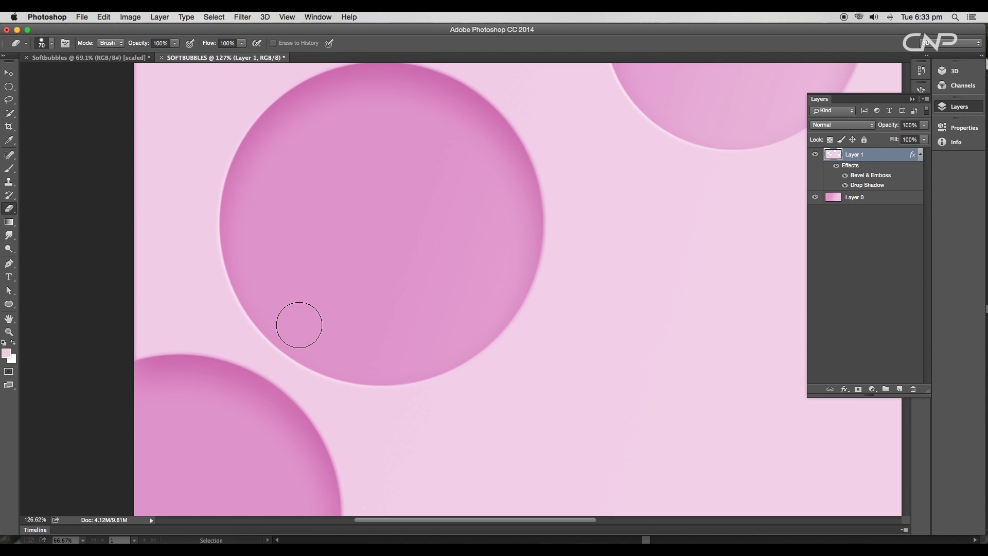
key(bracketleft)
key(bracketleft)
key(bracketleft)
key(bracketleft)
key(bracketleft)
key(bracketleft)
key(bracketleft)
key(bracketleft)
key(bracketleft)
scroll(249, 341, down, 3)
drag(235, 376, 235, 374)
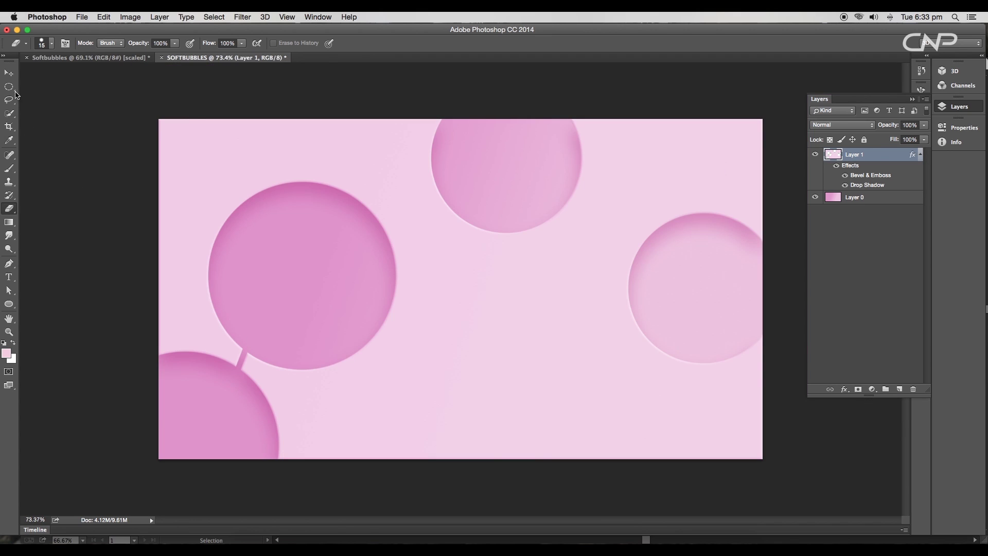
Change the punched layer's drop shadow angle to 114° and adjust its opacity slightly
click(8, 73)
scroll(426, 346, down, 3)
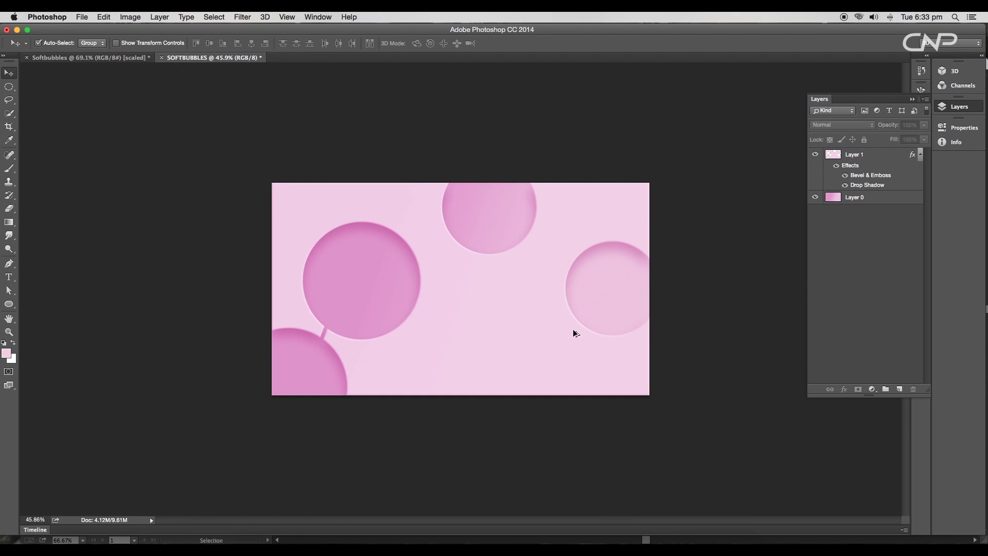
scroll(592, 334, up, 3)
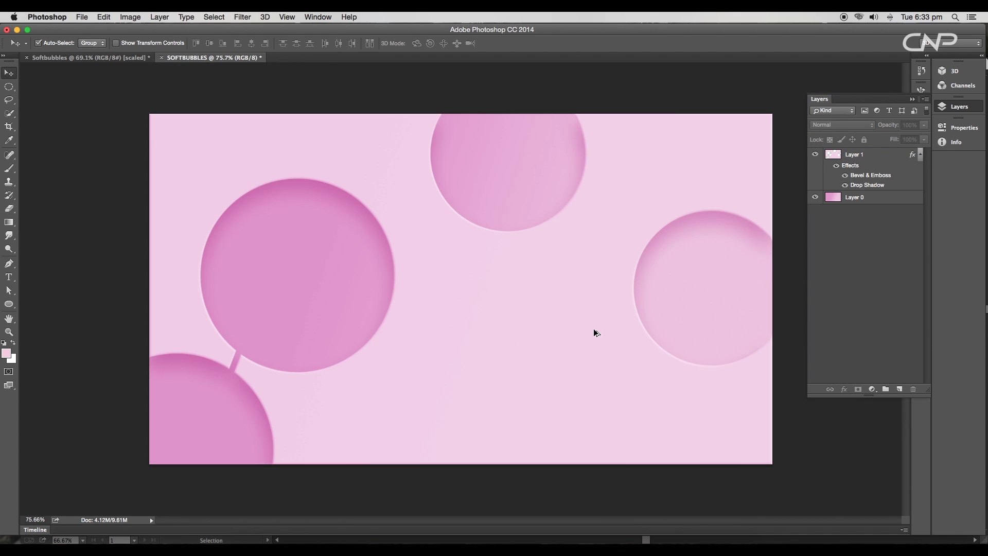
double_click(864, 185)
drag(650, 294, 662, 396)
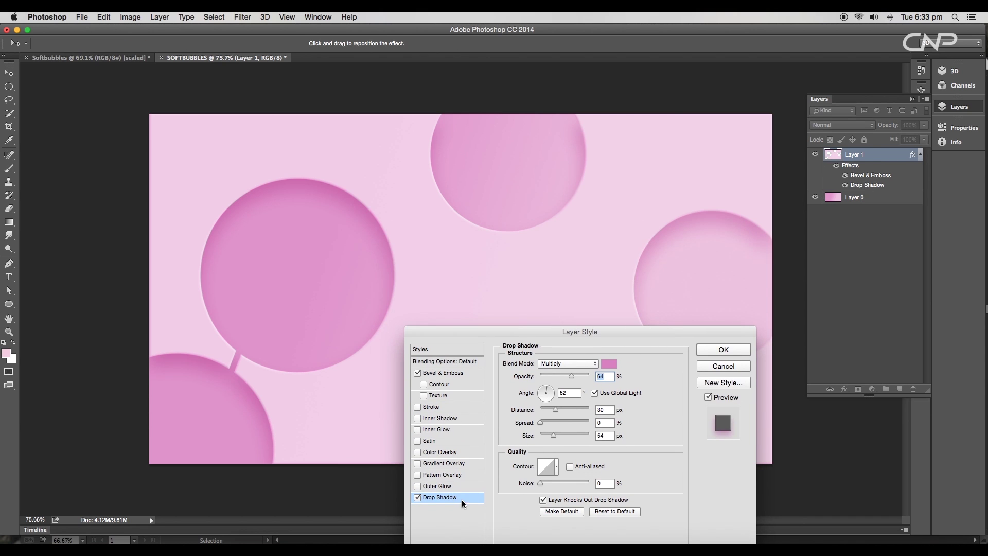
click(543, 387)
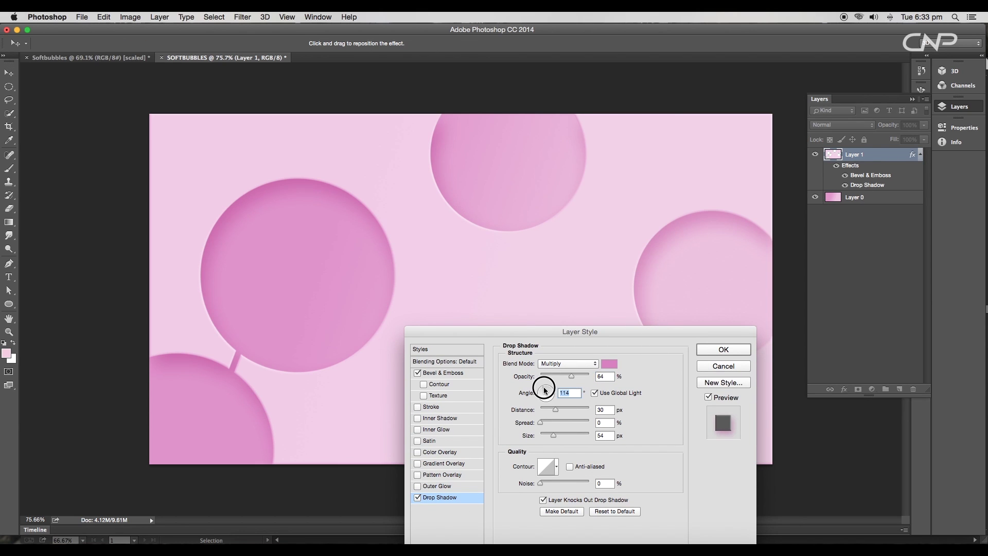
click(570, 376)
click(721, 349)
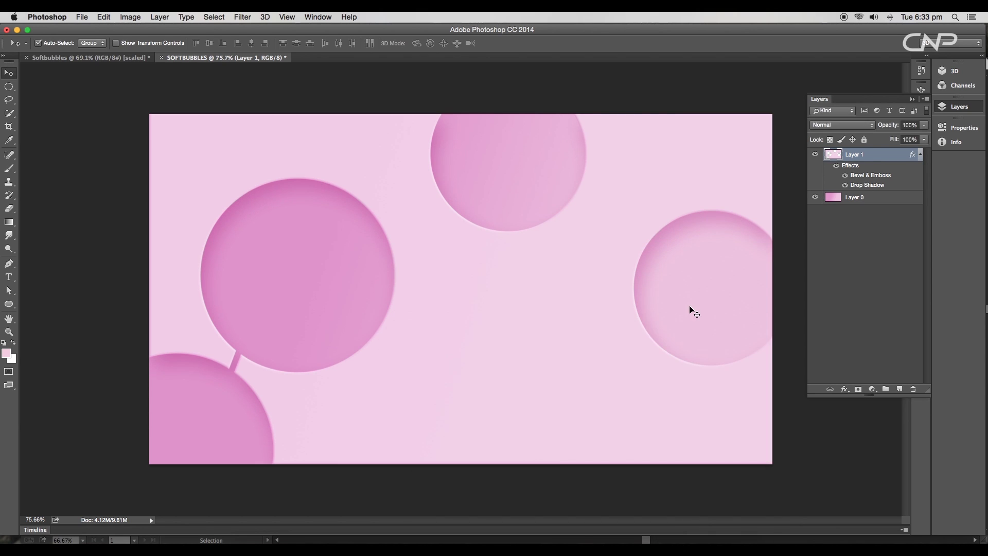
scroll(654, 326, down, 3)
scroll(641, 337, up, 3)
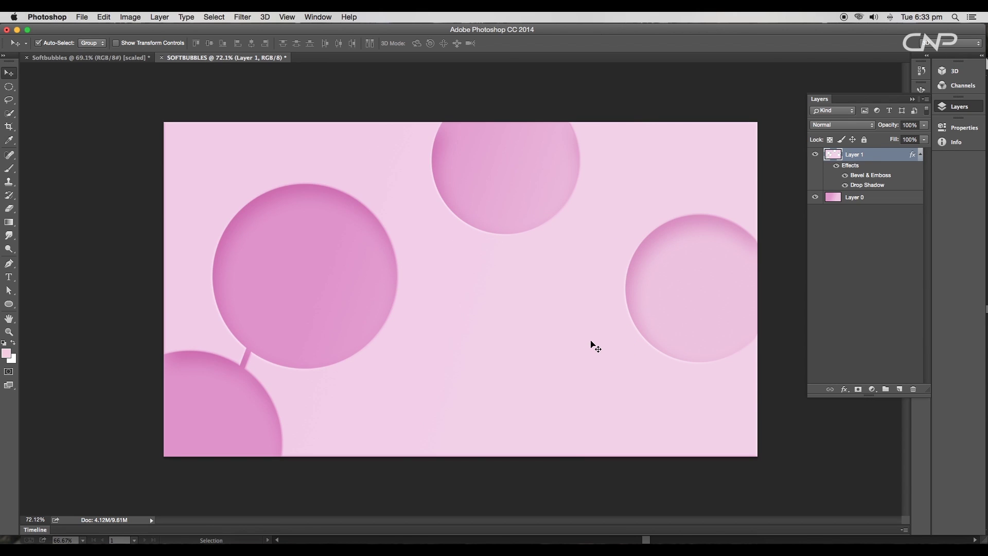
Draw a 390 px circle shape with no stroke, overlapping the punched circle at the canvas's top edge
click(15, 306)
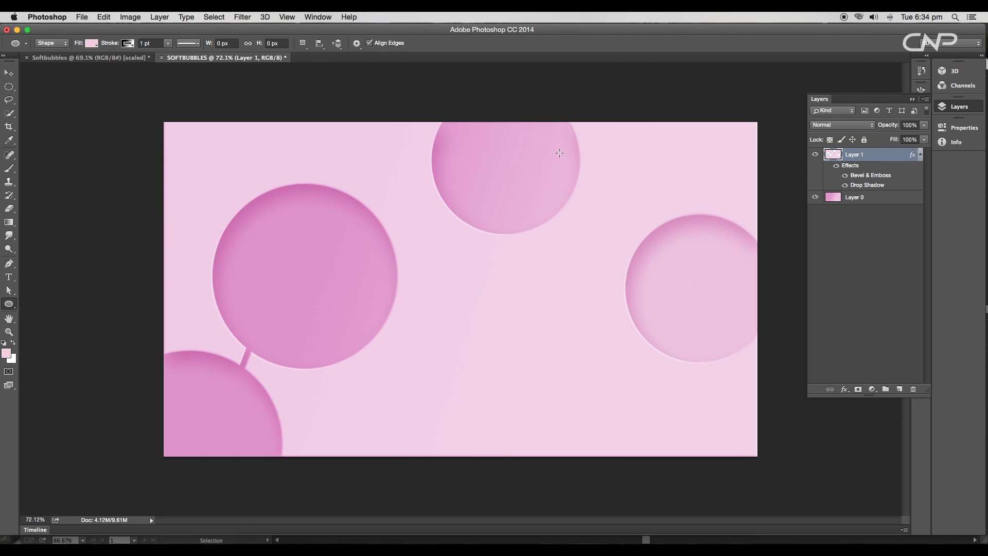
drag(560, 153, 712, 296)
key(v)
drag(634, 217, 556, 163)
click(837, 199)
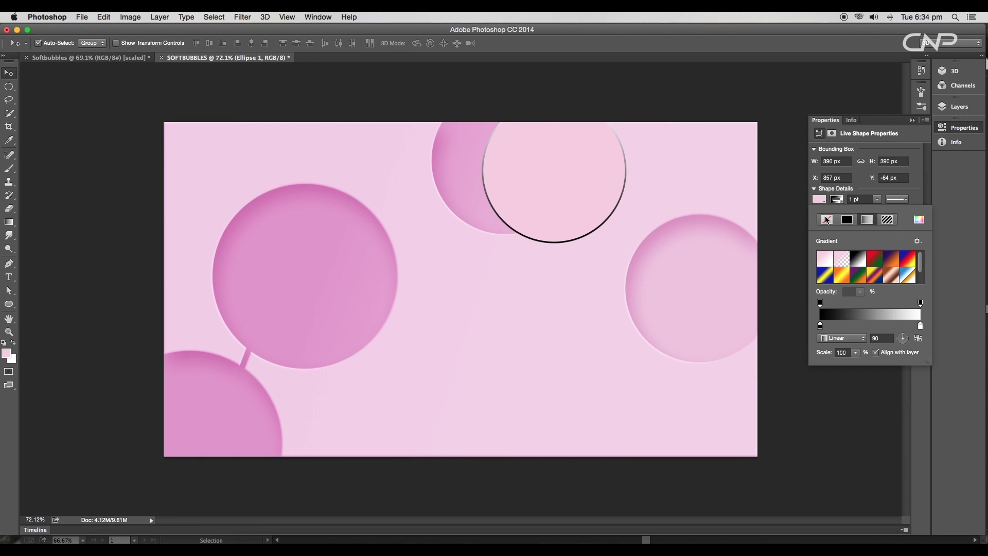
click(826, 220)
click(838, 201)
Fill the new circle with a linear gradient and set its first colour stop to pink e49ab7
click(8, 303)
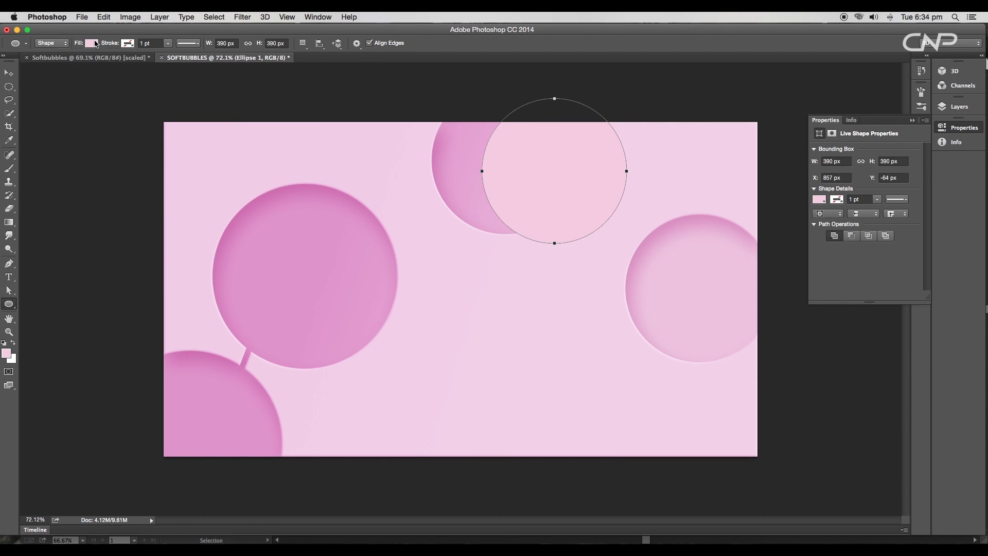
click(93, 43)
click(88, 64)
click(51, 103)
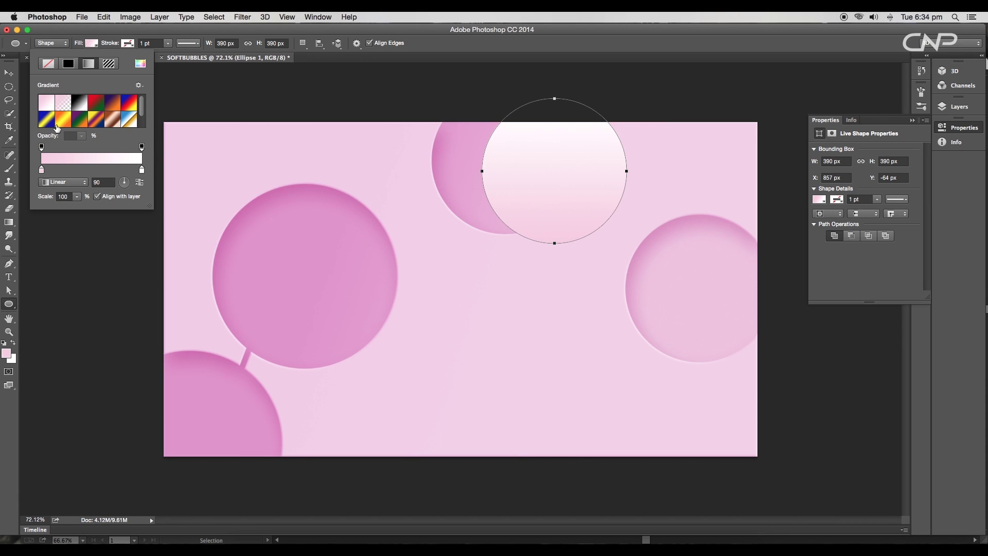
double_click(41, 171)
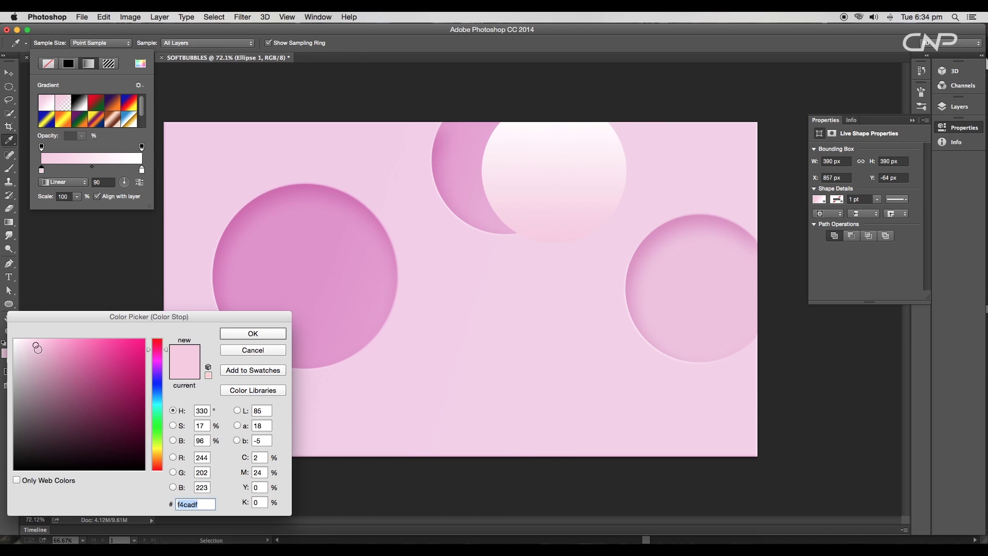
drag(38, 350, 56, 353)
drag(165, 350, 166, 348)
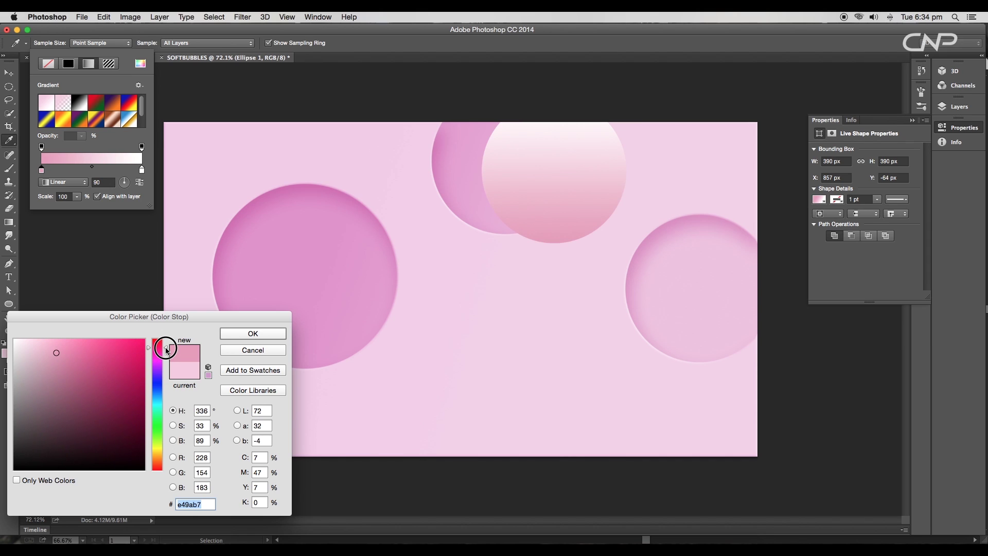
click(253, 350)
Set the circle gradient's end colour stop to light pink f4cae6 and rotate the gradient to 16°
double_click(142, 171)
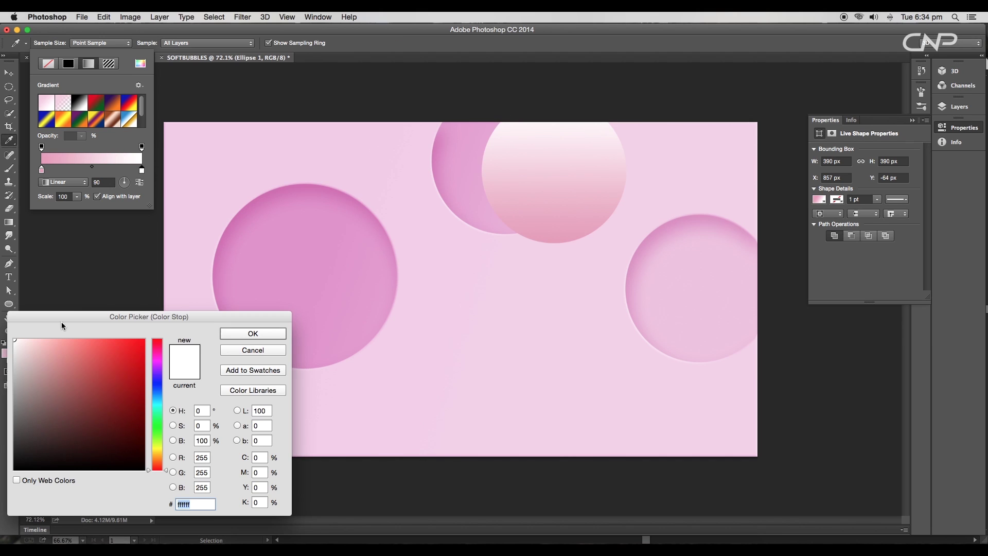
click(35, 343)
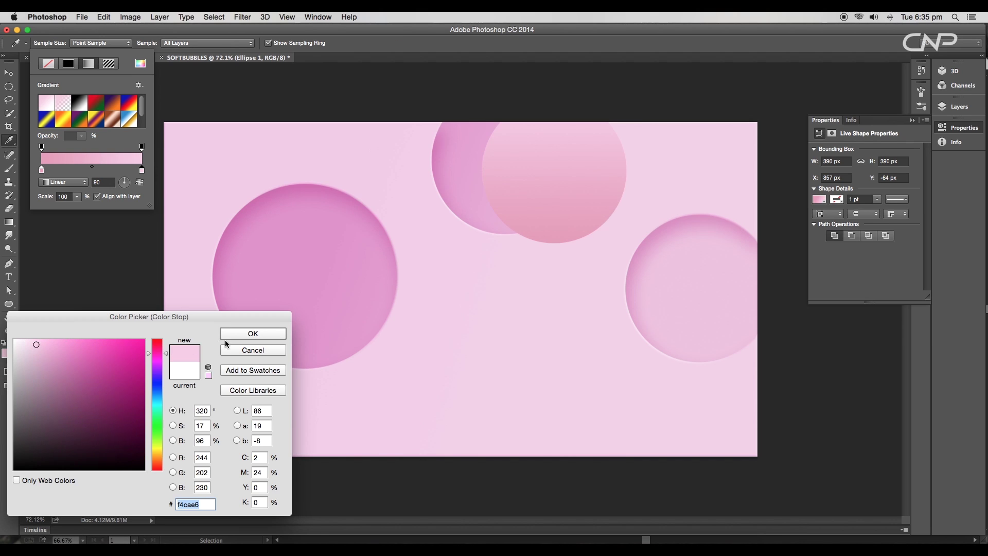
click(253, 334)
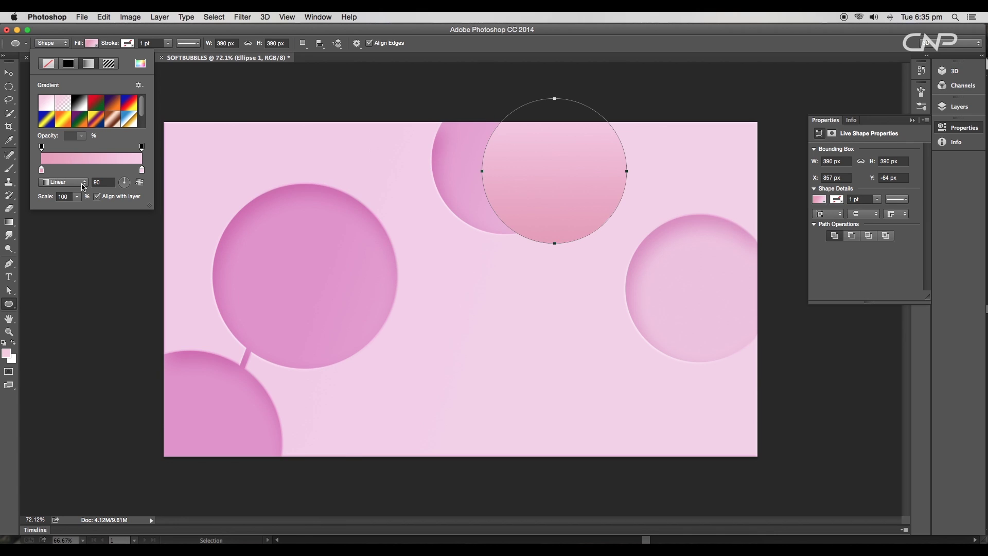
drag(125, 182, 131, 179)
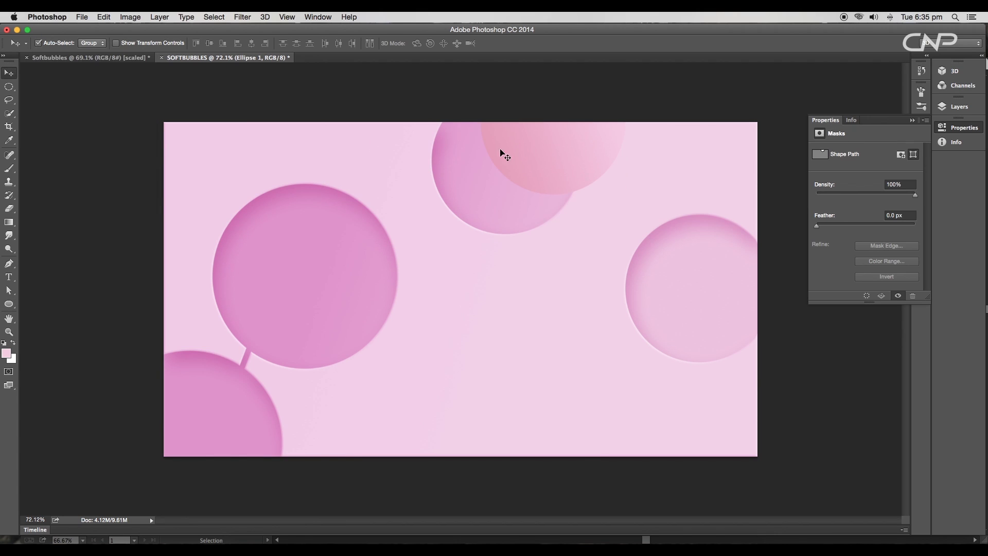
Duplicate the gradient circle below the original and set the copy's first gradient stop to e69fcc
drag(526, 164, 548, 248)
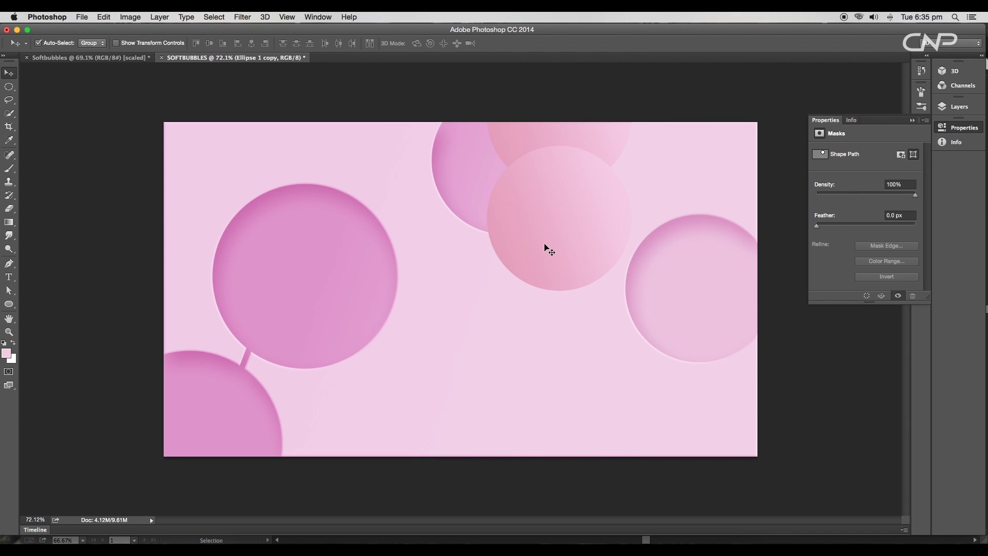
key(u)
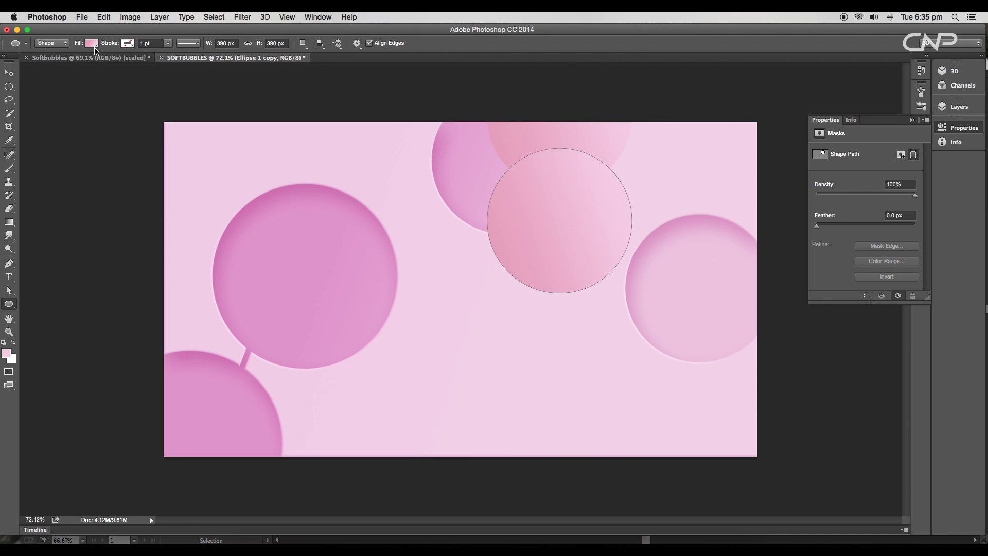
click(93, 44)
double_click(41, 170)
click(157, 353)
drag(56, 352, 55, 352)
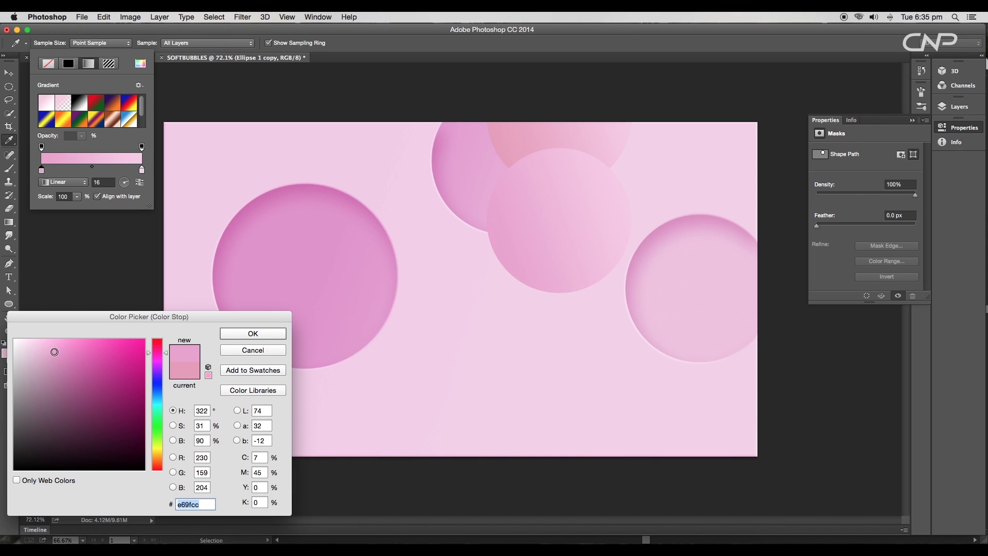
click(241, 334)
Set the end gradient stop of the duplicated circle to efc0e5
double_click(141, 170)
click(157, 356)
click(41, 347)
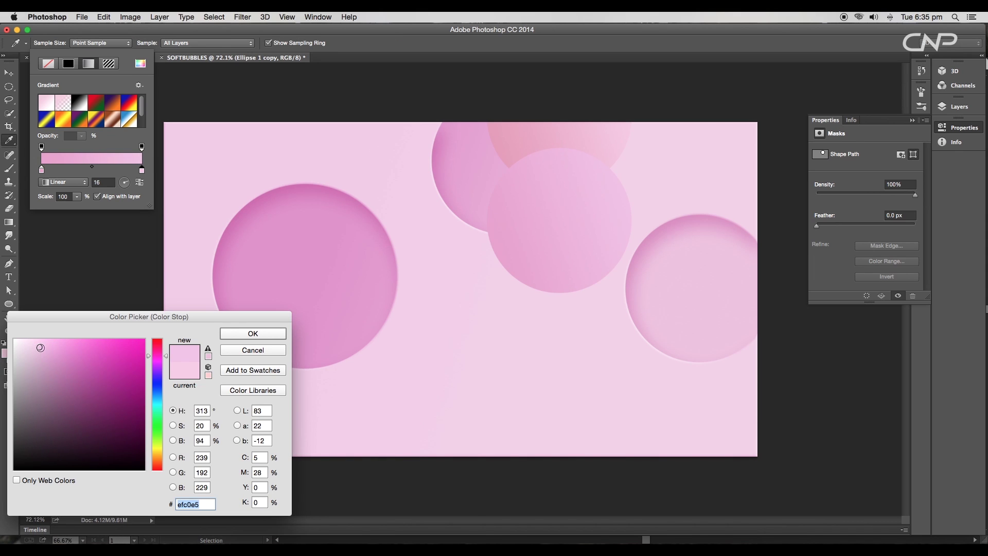
click(269, 333)
click(94, 45)
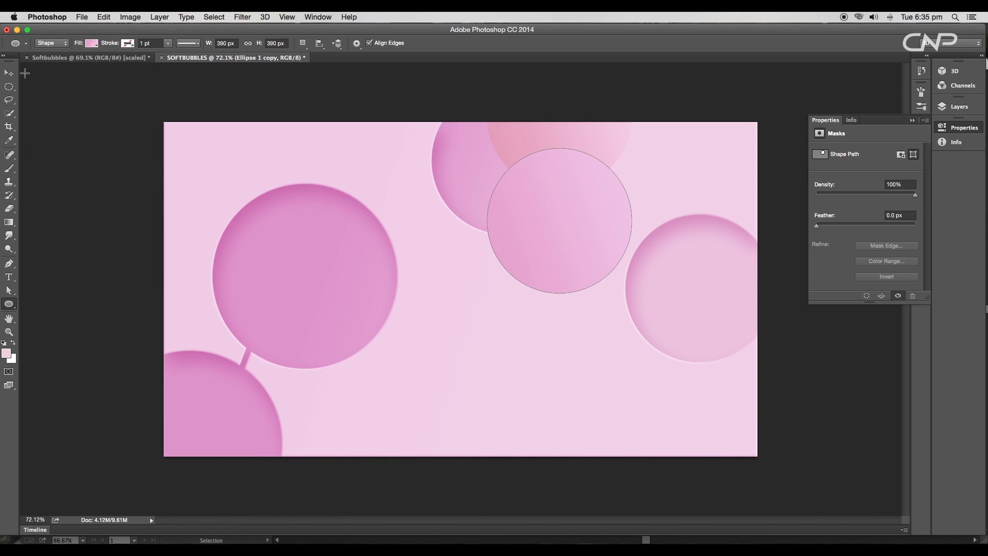
Select the original gradient circle's layer, Ellipse 1, and enable a Drop Shadow layer style on it
click(13, 73)
click(32, 85)
drag(603, 247, 492, 292)
key(F7)
click(894, 166)
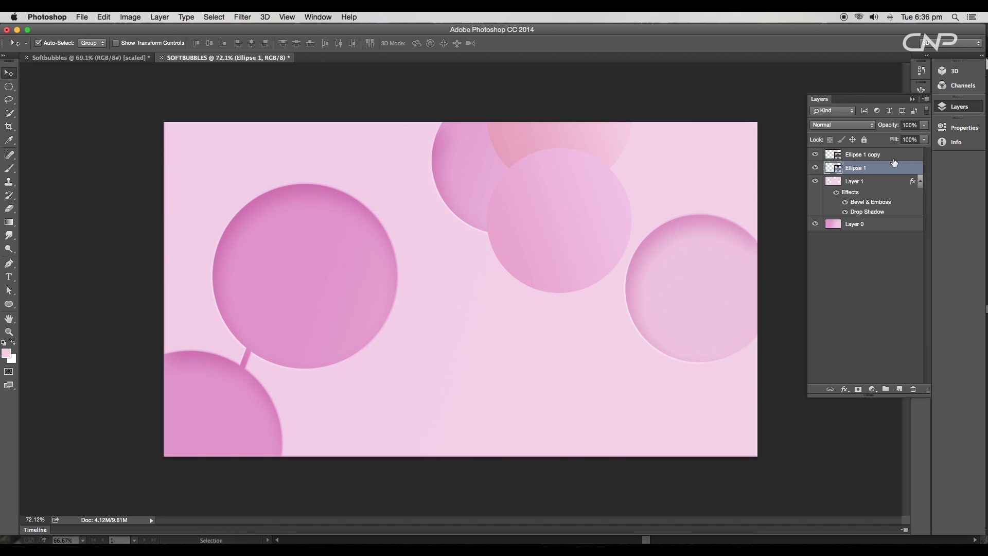
double_click(920, 170)
drag(548, 109, 269, 198)
click(96, 365)
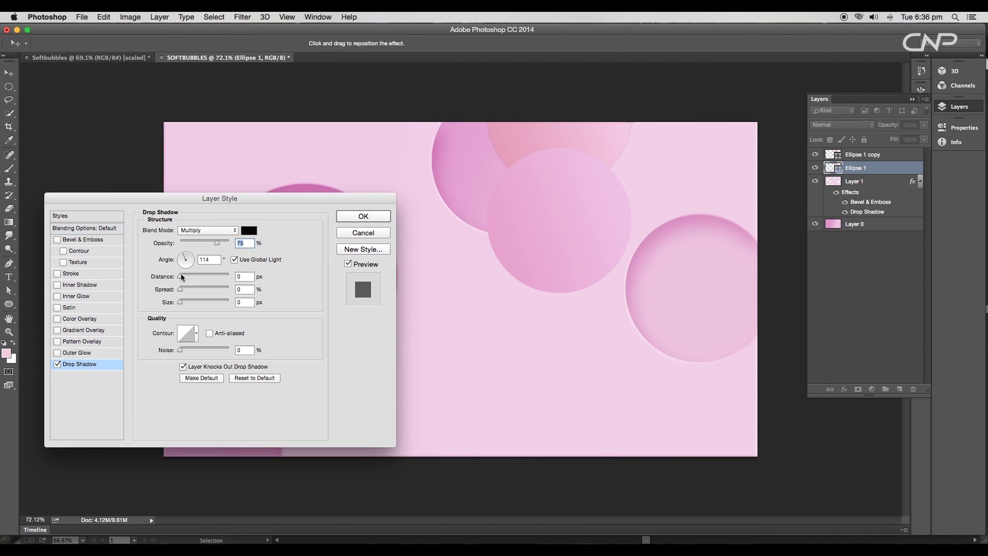
Set the drop shadow's colour to pink e49cce, with an 11 px distance, 18 px size and 24% opacity
click(254, 234)
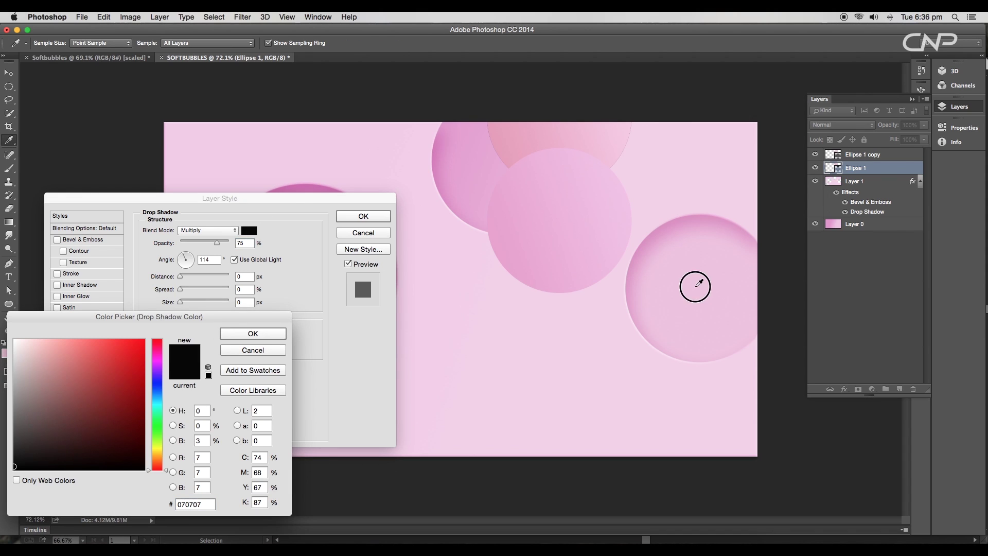
click(695, 286)
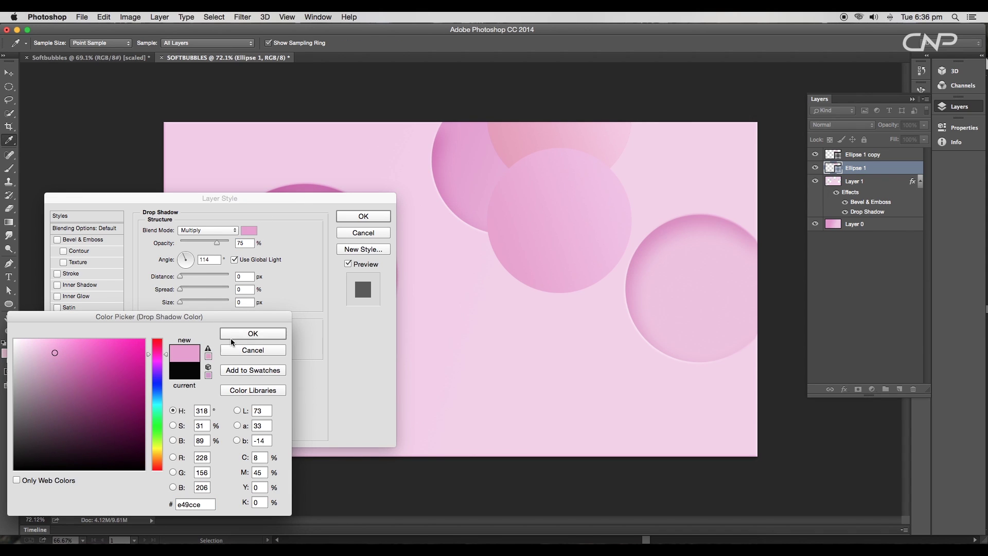
click(231, 342)
drag(181, 301, 187, 303)
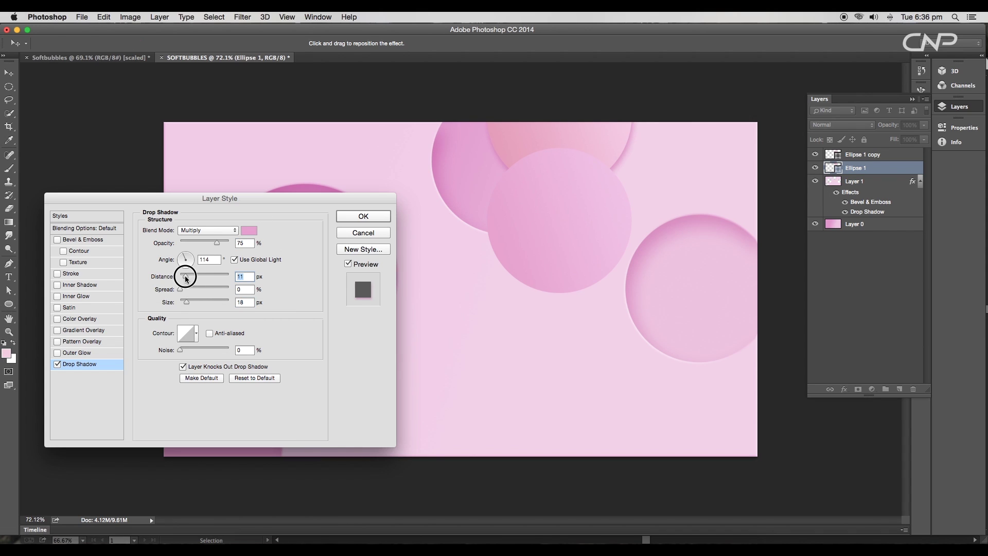
drag(215, 246, 192, 246)
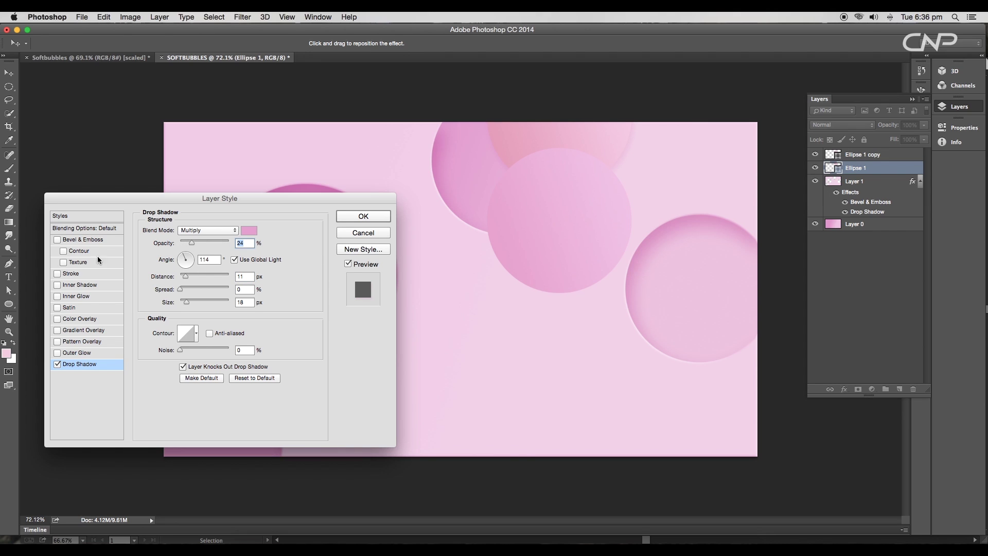
Add Bevel & Emboss with a pale pink shadow, 147% depth, 3 px soften, -13° angle and 42° altitude, without global light
click(100, 241)
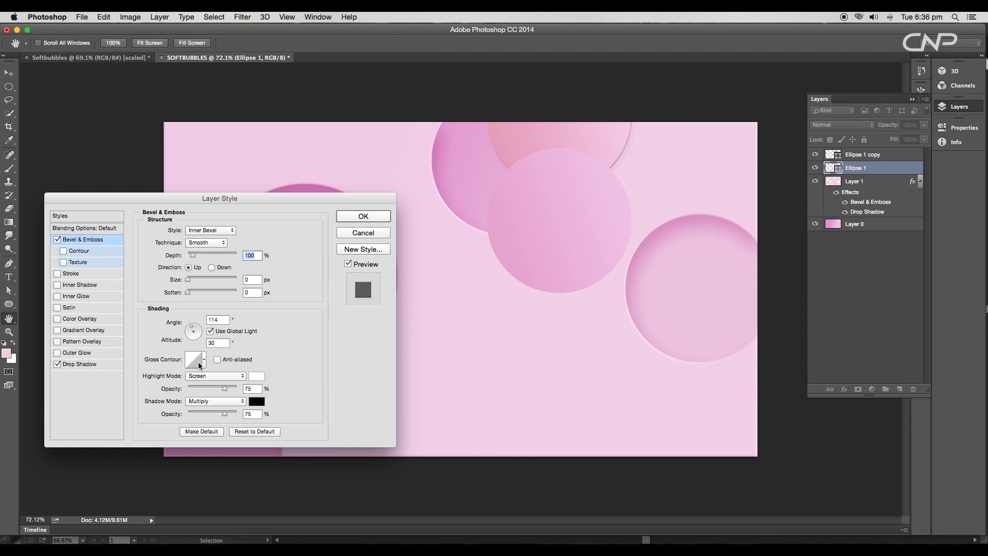
click(257, 401)
click(687, 293)
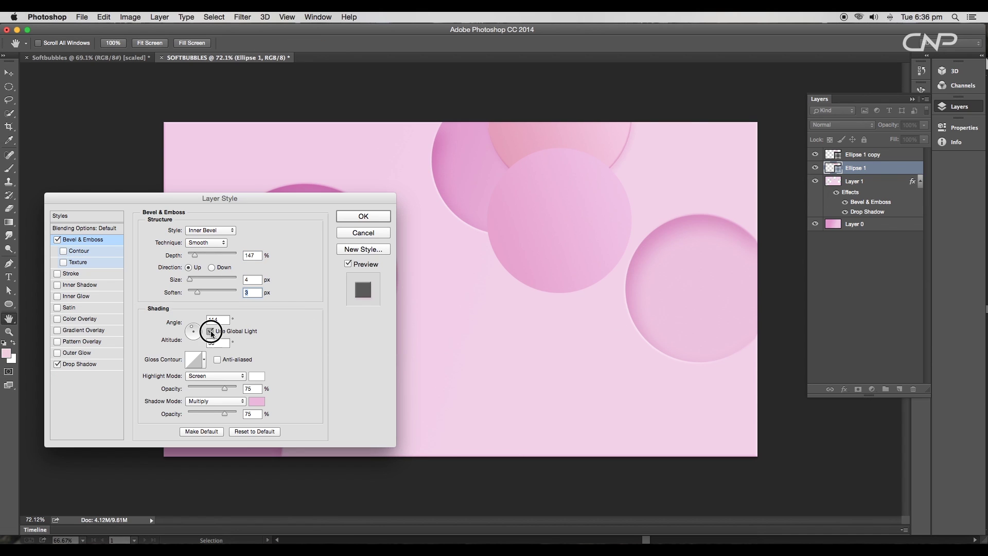
drag(196, 331, 199, 336)
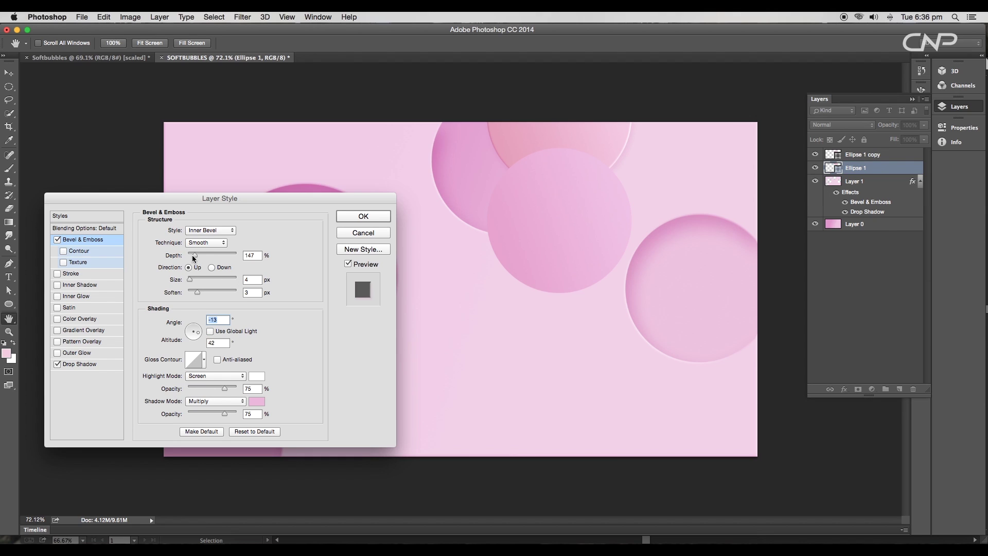
drag(190, 284, 189, 285)
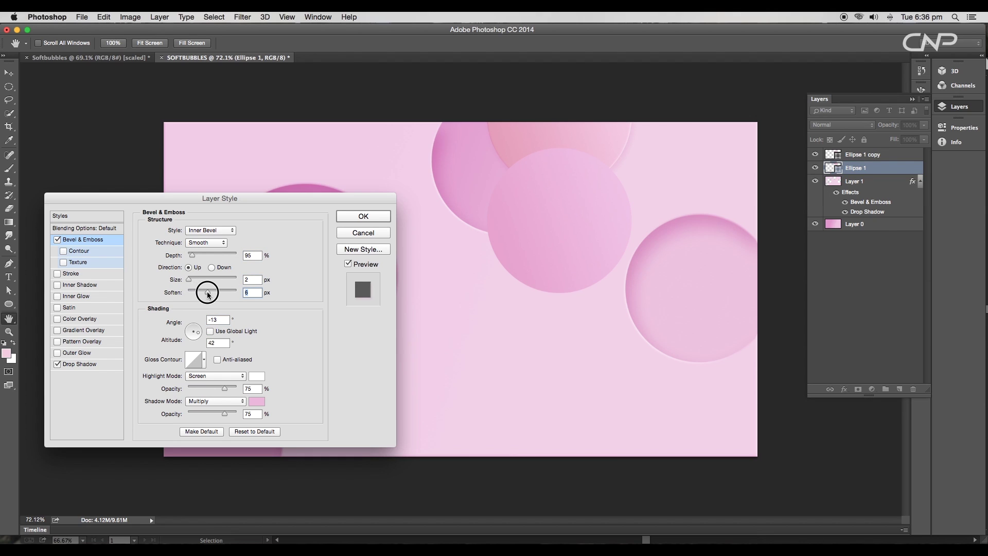
click(346, 223)
Give the duplicated circle, Ellipse 1 copy, a pink Drop Shadow and a Bevel & Emboss layer style
scroll(591, 294, down, 2)
scroll(568, 218, up, 5)
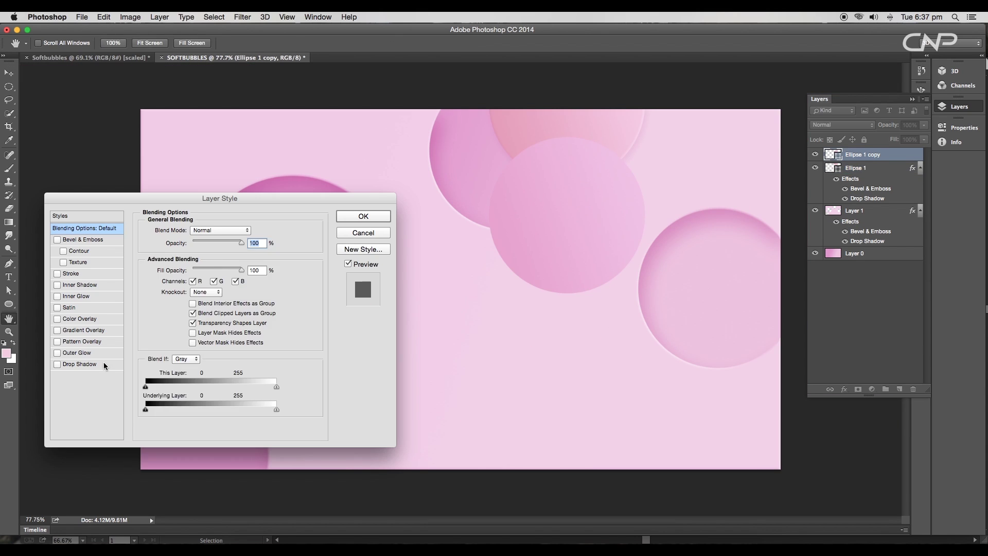
click(82, 364)
click(250, 230)
click(258, 332)
click(82, 239)
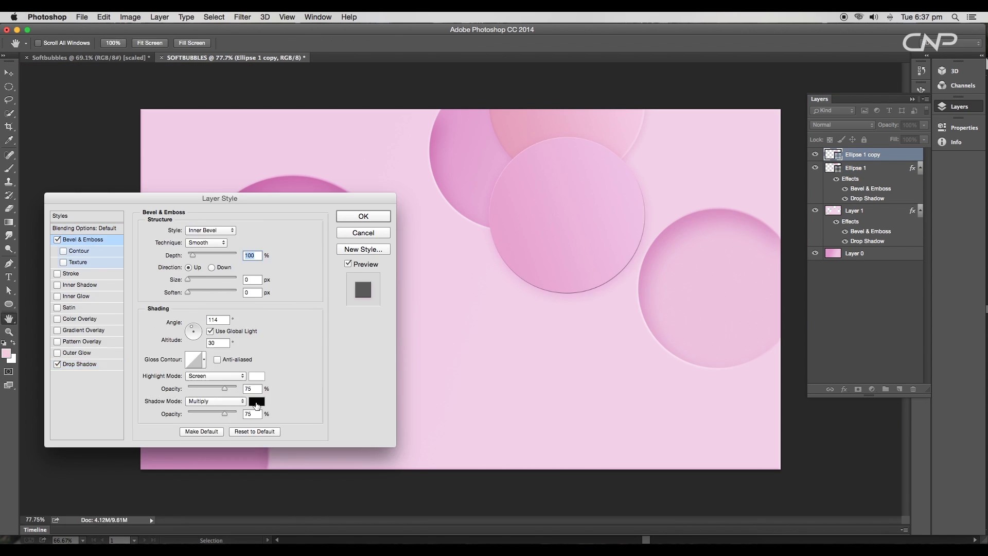
click(346, 217)
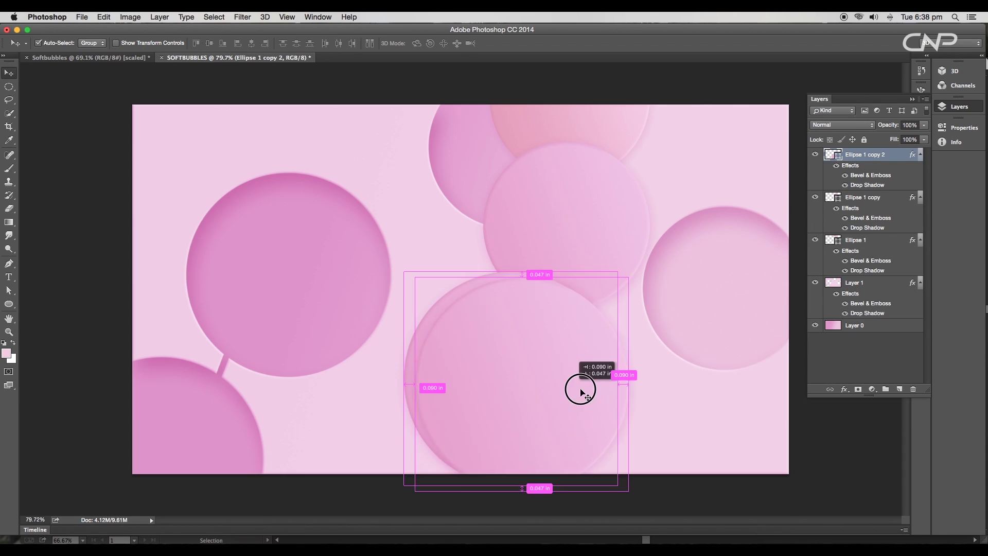
Duplicate the styled circle several times, resize the copies and arrange them overlapping across the canvas
drag(578, 386, 378, 335)
key(ctrl+t)
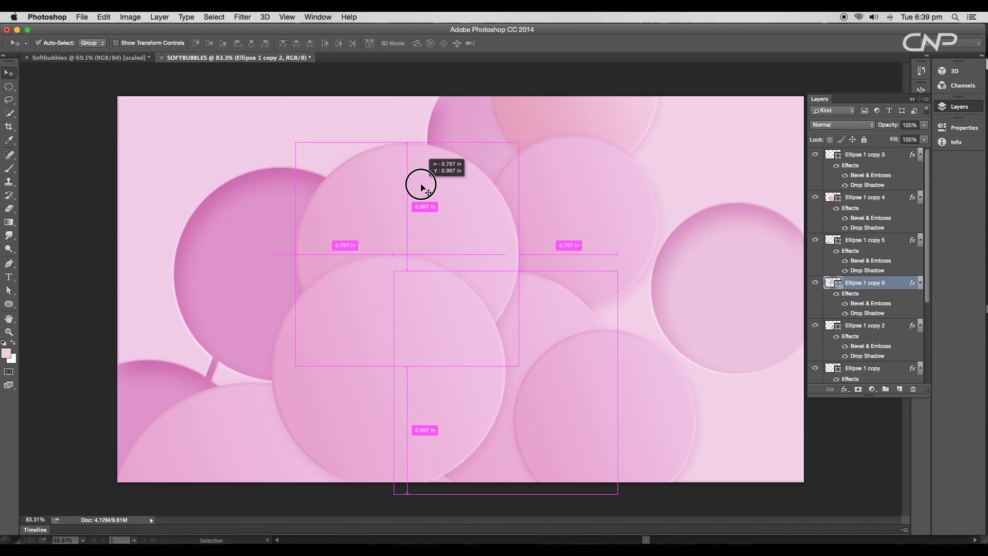
drag(419, 181, 308, 165)
drag(704, 191, 707, 193)
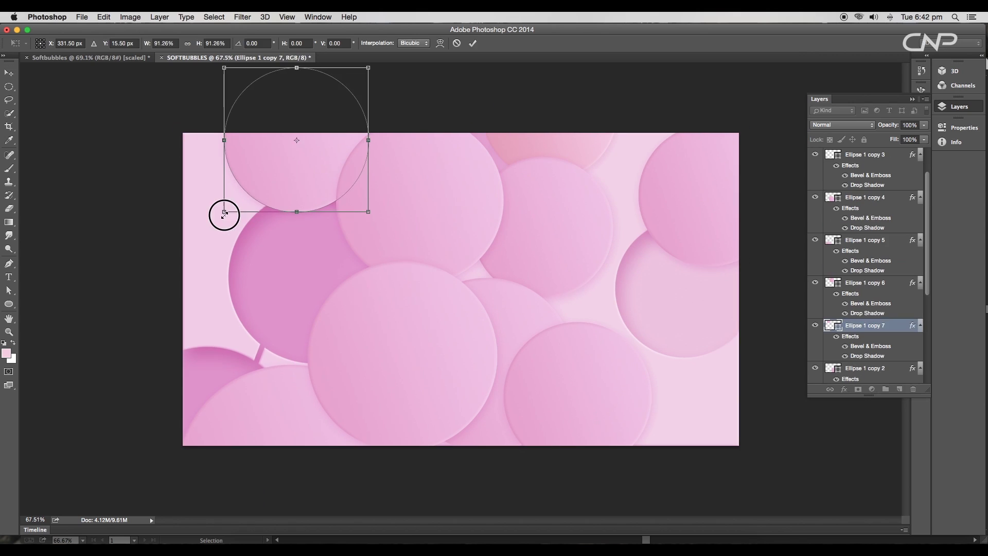
drag(221, 214, 296, 489)
key(Return)
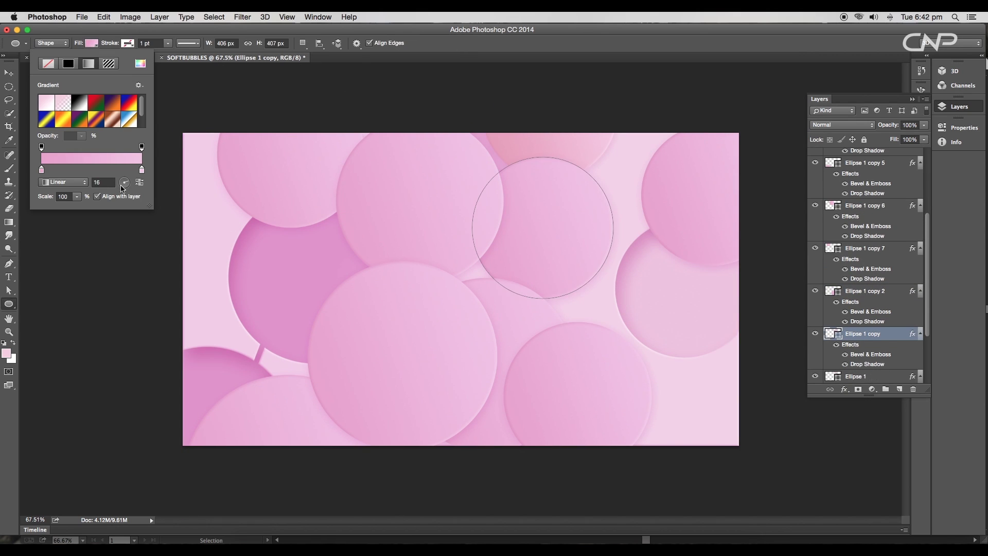
Vary the gradient fills of the circles with different pinks, including f0c9e2 for Ellipse 1 copy 7 and e4b0cc for Ellipse 1 copy 6
double_click(42, 170)
drag(79, 352, 39, 345)
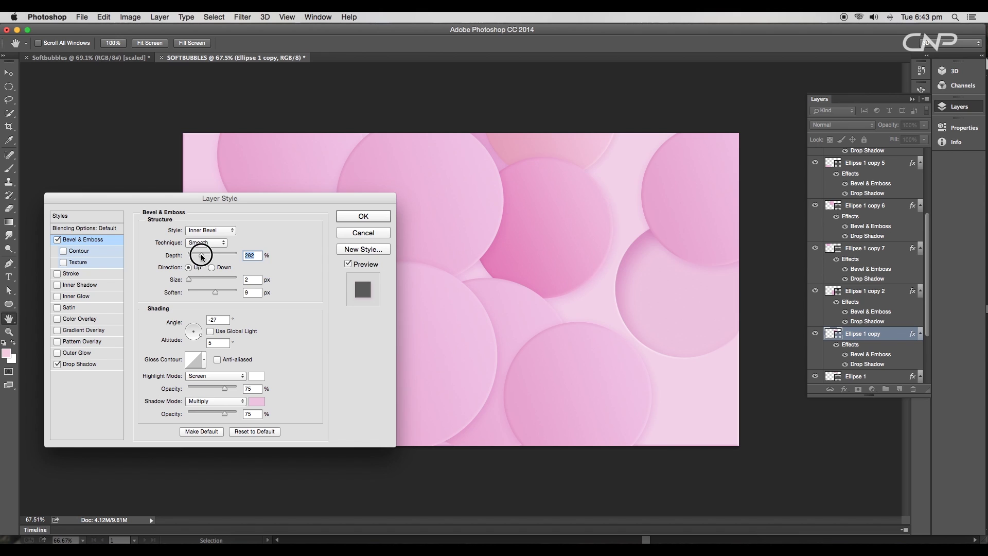
drag(193, 278, 189, 281)
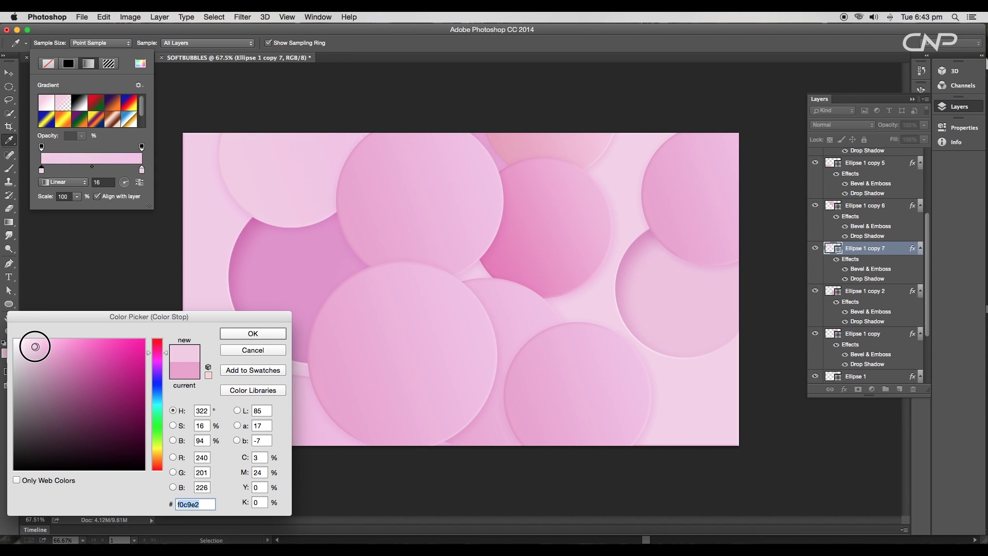
drag(33, 346, 35, 346)
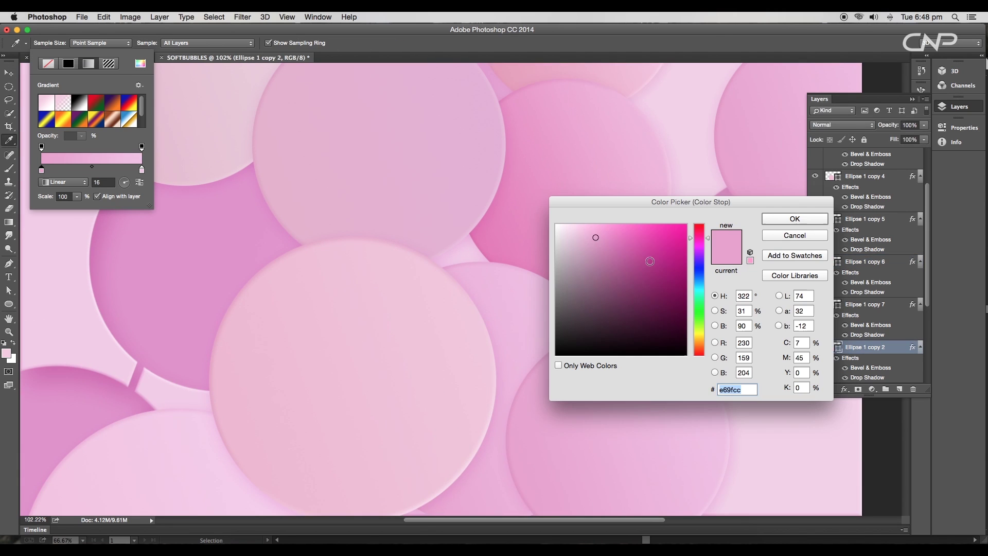
mouse_move(591, 233)
mouse_down()
mouse_move(573, 237)
mouse_move(583, 234)
mouse_up()
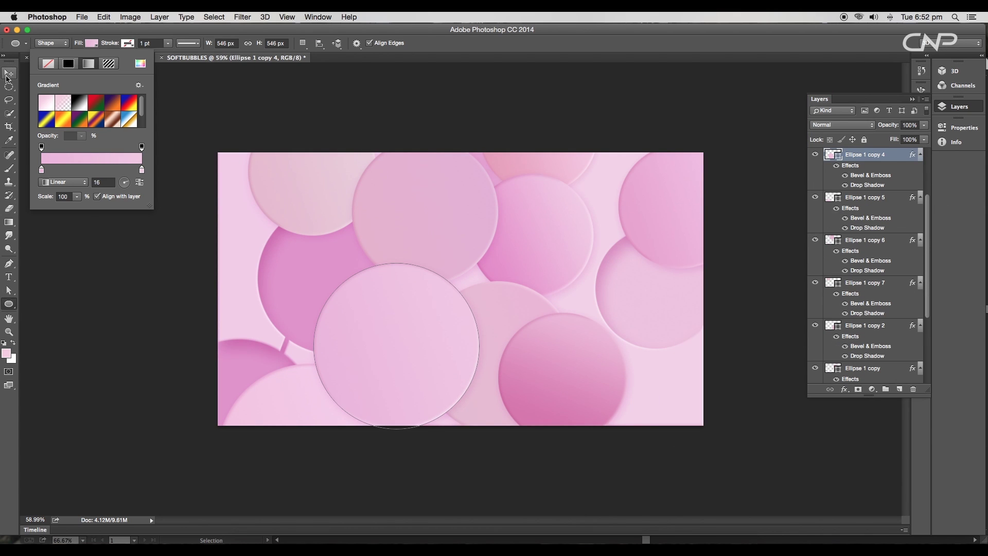
click(7, 77)
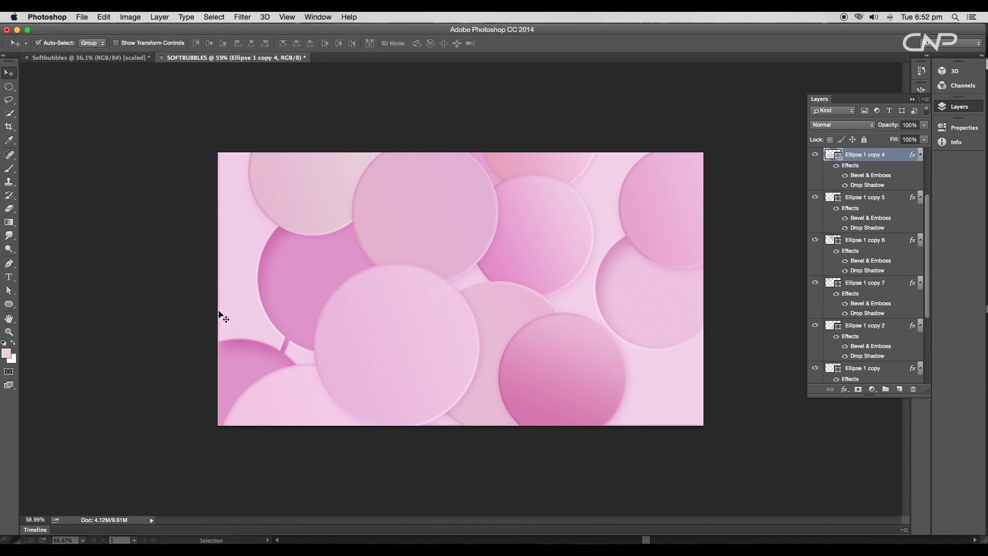
click(270, 384)
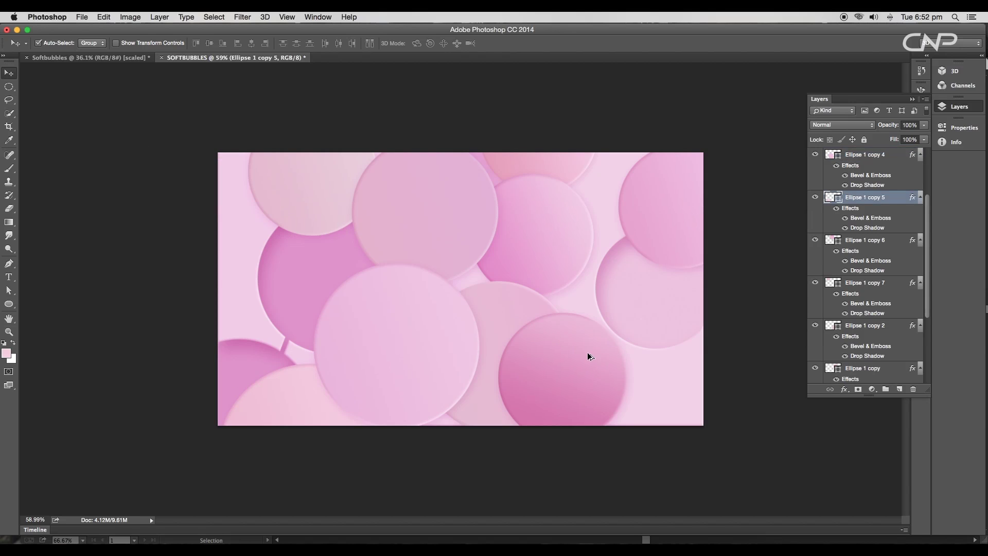
Distort the Ellipse 1 copy circle into a slightly skewed, flattened oval
scroll(589, 355, down, 4)
scroll(588, 355, up, 5)
scroll(589, 355, down, 5)
scroll(588, 356, up, 4)
click(560, 258)
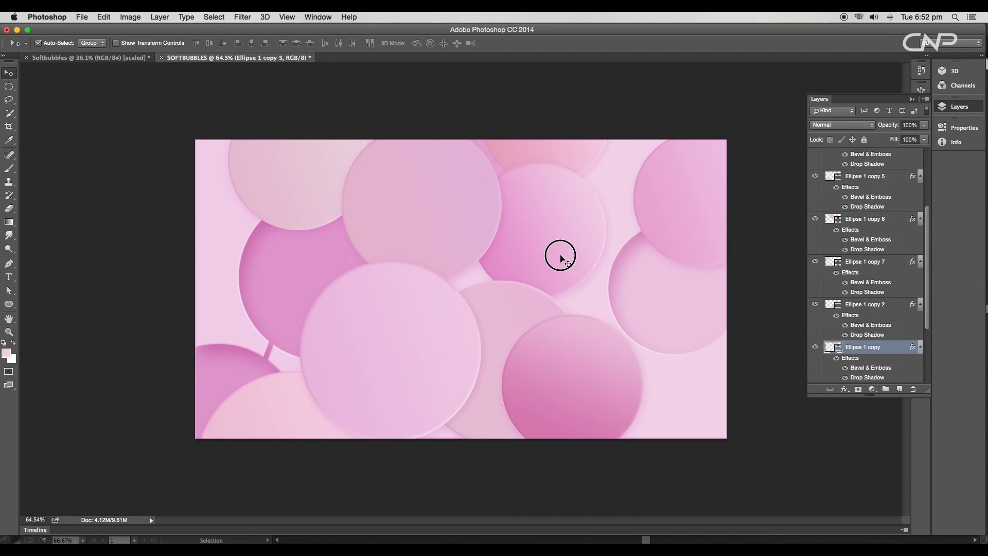
key(super+t)
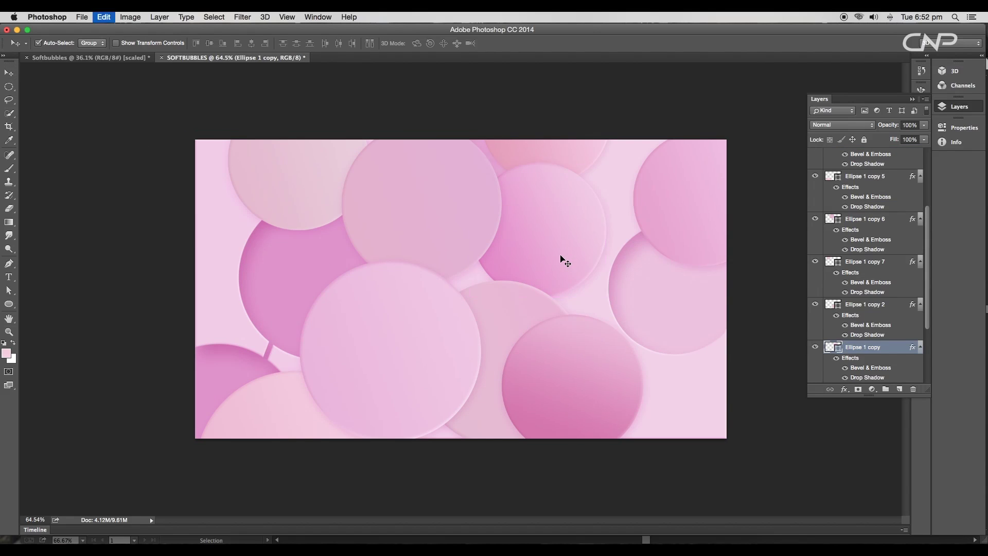
right_click(559, 249)
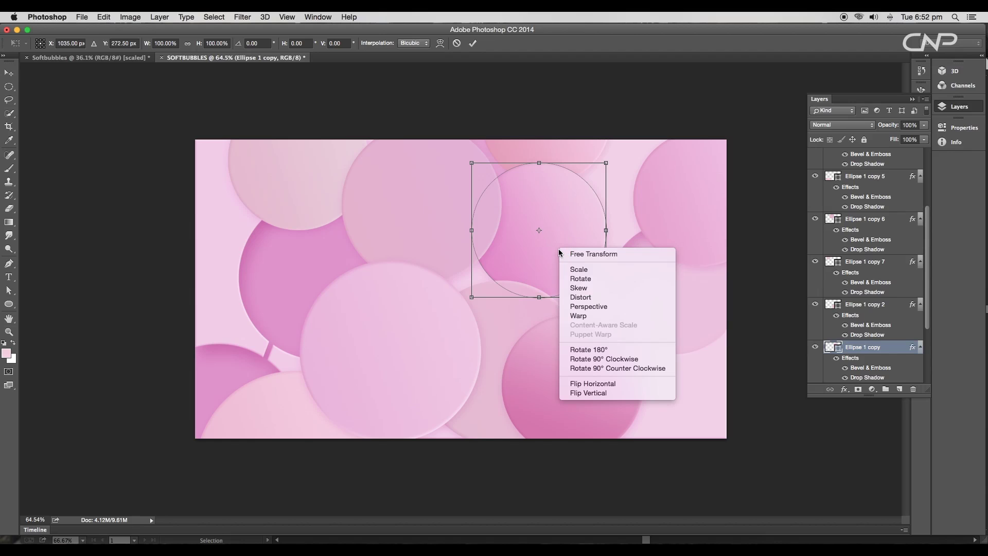
click(576, 297)
drag(473, 297, 458, 282)
drag(539, 164, 543, 168)
drag(466, 225, 466, 232)
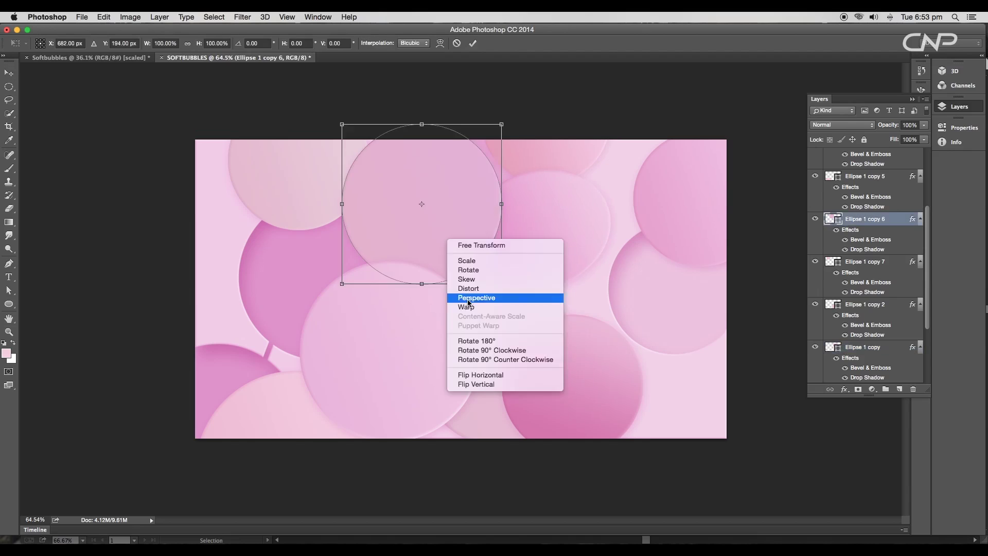
click(468, 295)
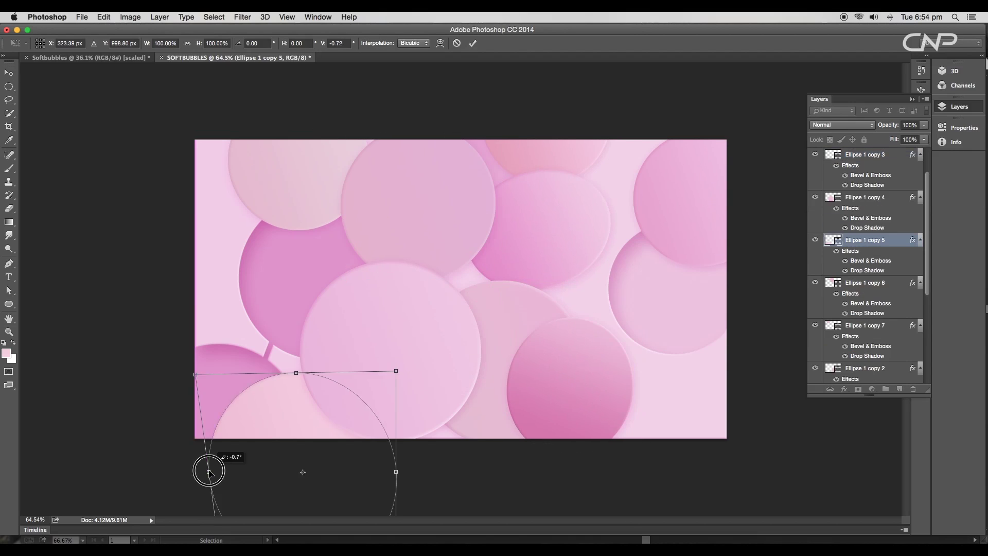
Distort the Ellipse 1 copy 5 circle slightly and warp the outline of the Ellipse 1 copy 7 circle
drag(209, 472, 380, 388)
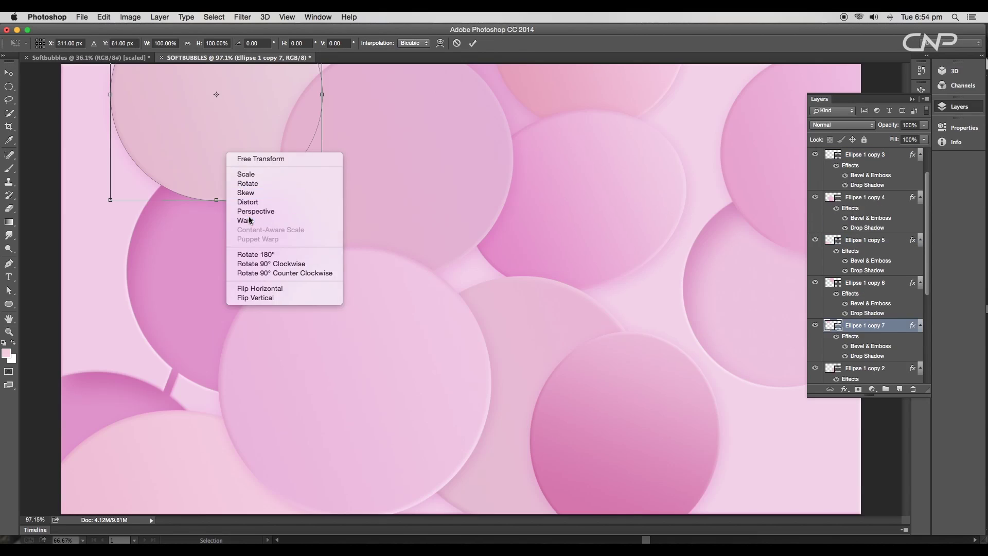
click(380, 227)
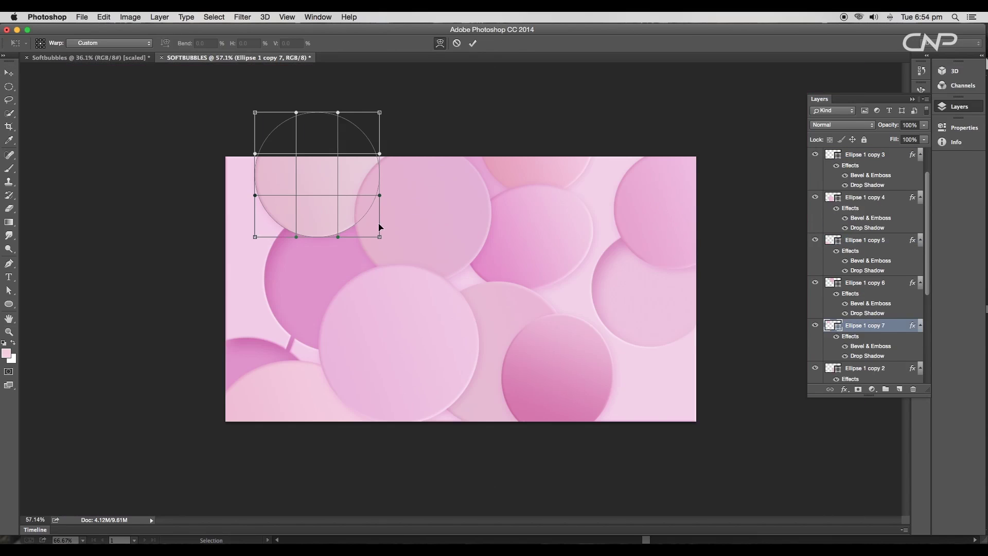
drag(379, 227, 390, 196)
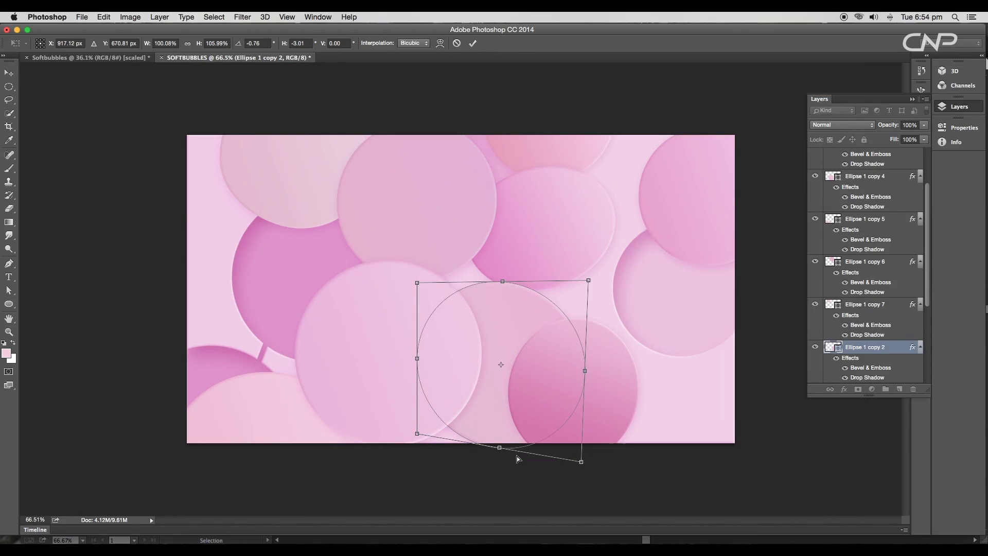
Refine the circles' layer styles: Ellipse 1 copy 4's drop shadow to 19% opacity at 143°, and Ellipse 1 copy's bevel angle to 35°
mouse_move(514, 452)
mouse_down()
mouse_move(500, 450)
mouse_move(514, 453)
mouse_up()
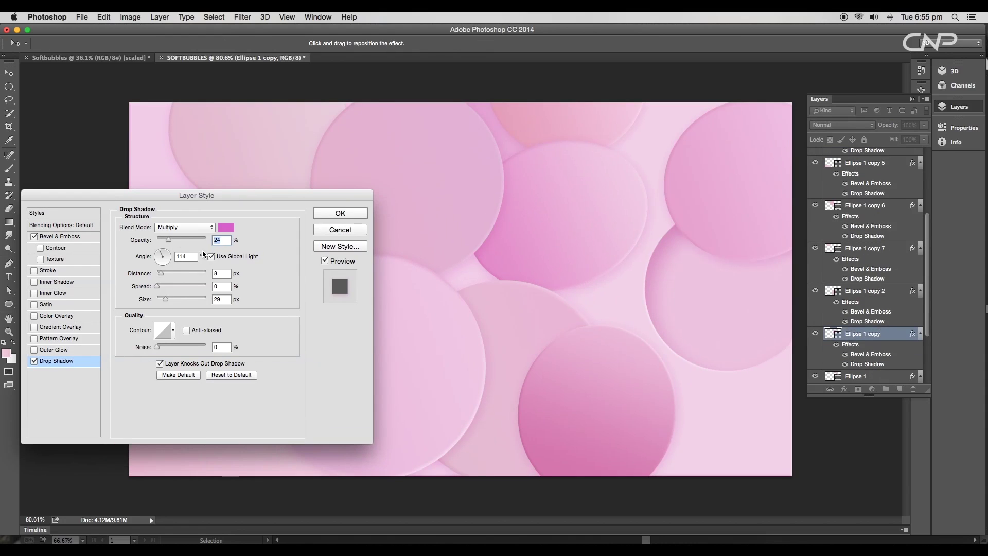
drag(170, 240, 176, 241)
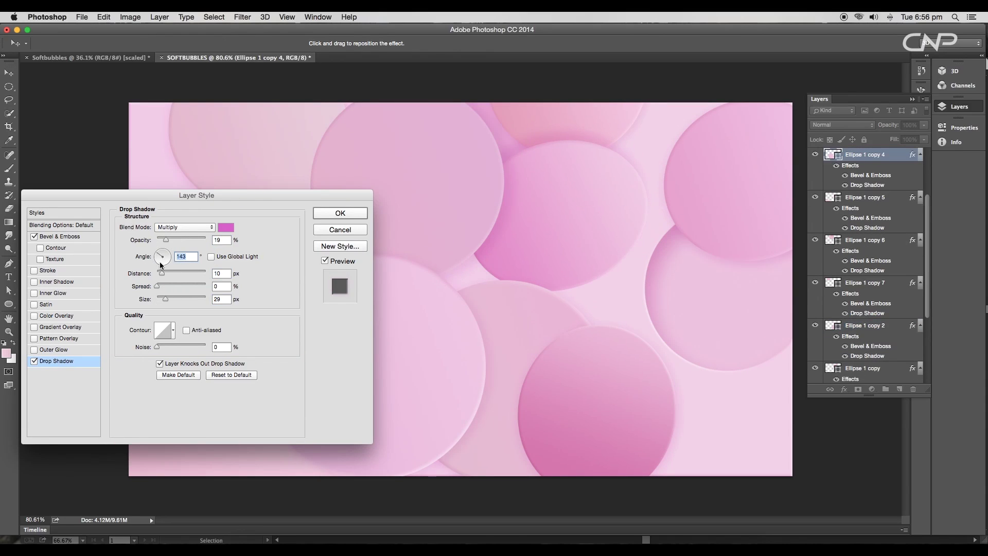
click(178, 289)
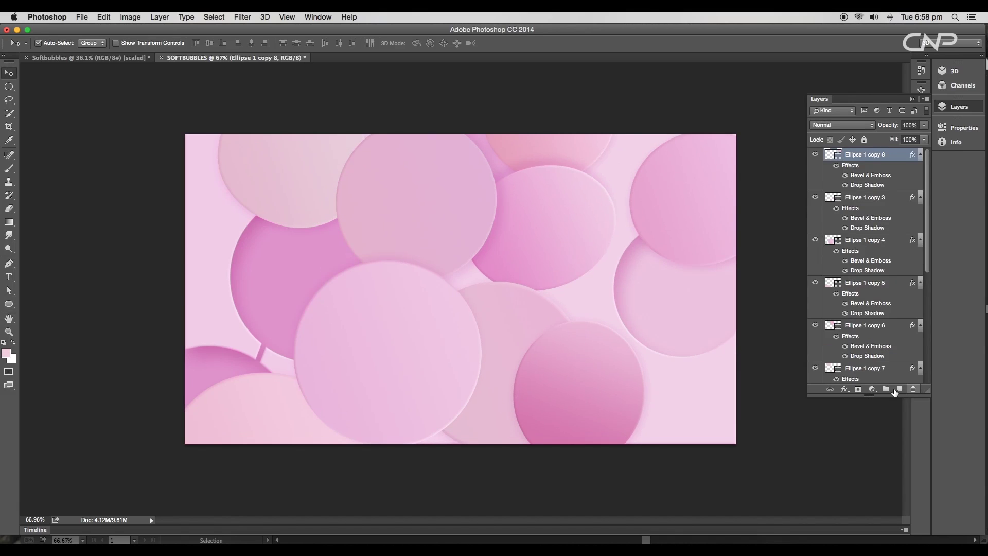
Add a new top layer filled with the foreground pink and apply 21.27% uniform noise to it
click(898, 390)
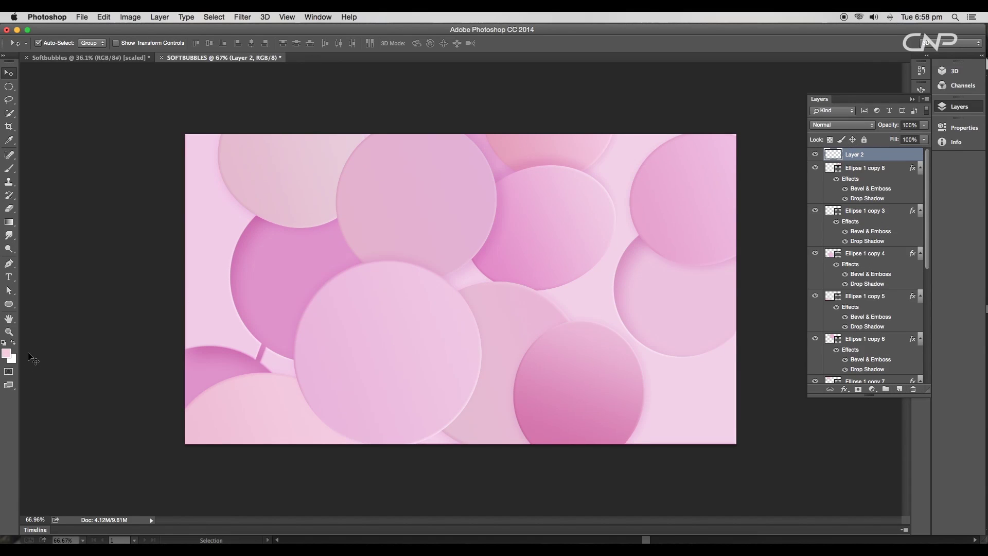
key(alt+BackSpace)
click(242, 17)
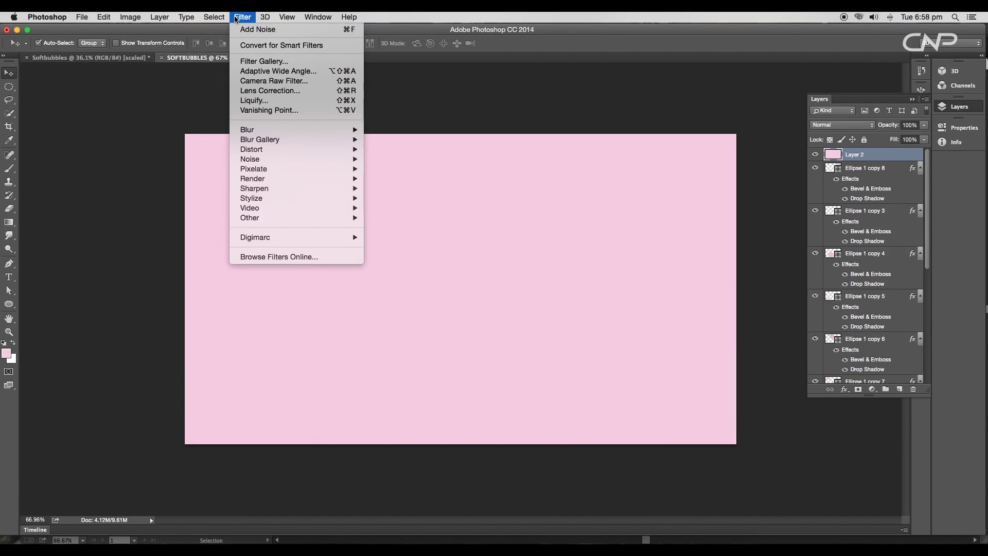
mouse_move(282, 159)
click(379, 160)
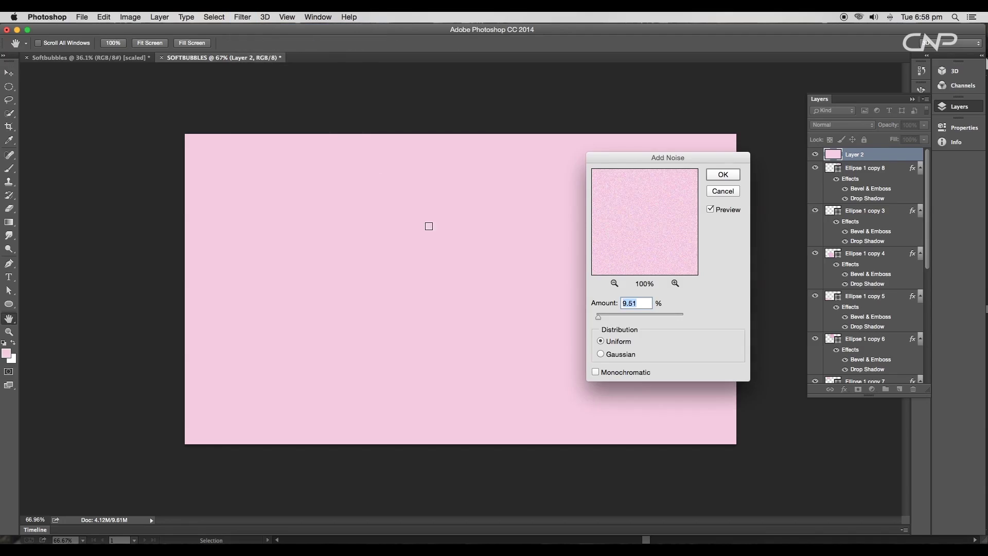
scroll(466, 312, up, 3)
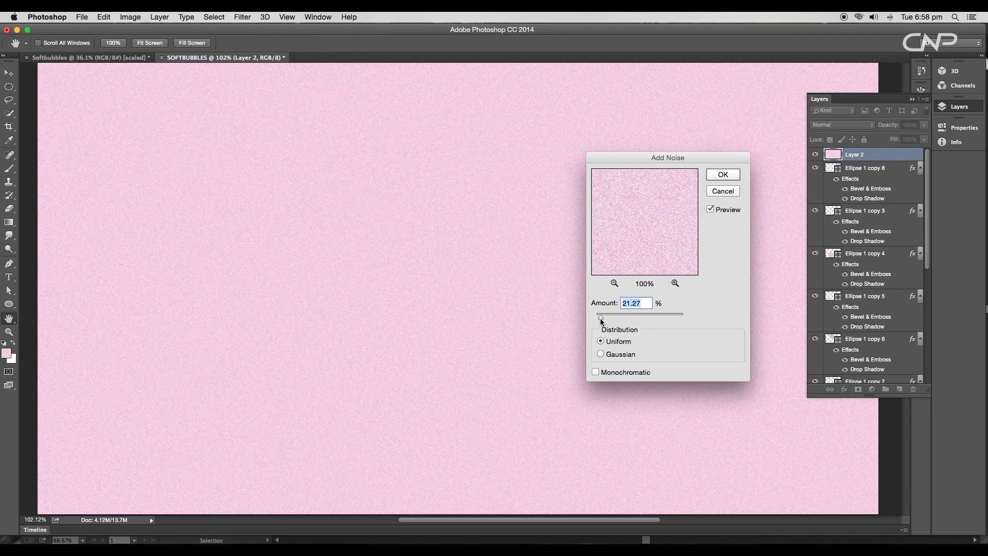
click(723, 174)
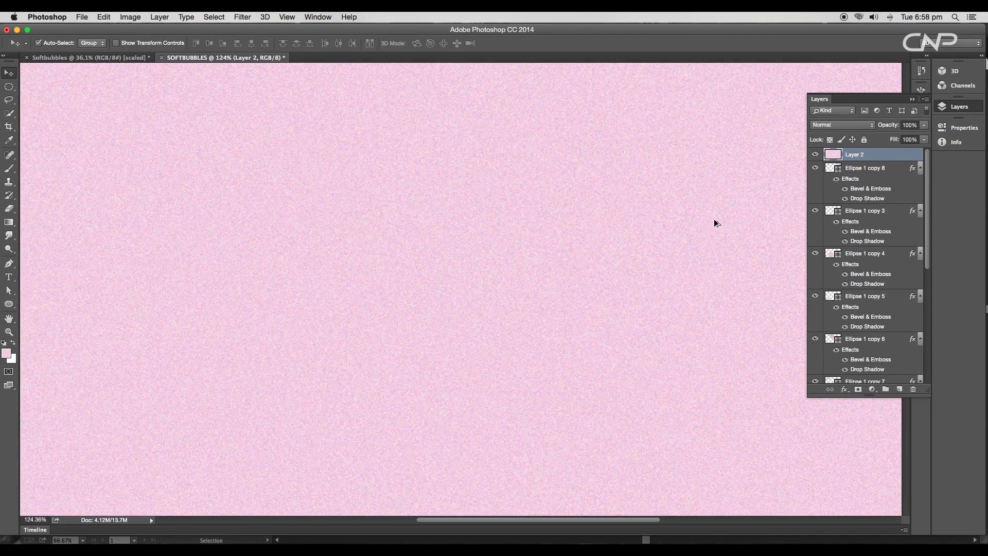
Set the noise layer's blend mode to Multiply and lower its opacity to 67%
click(856, 125)
click(846, 46)
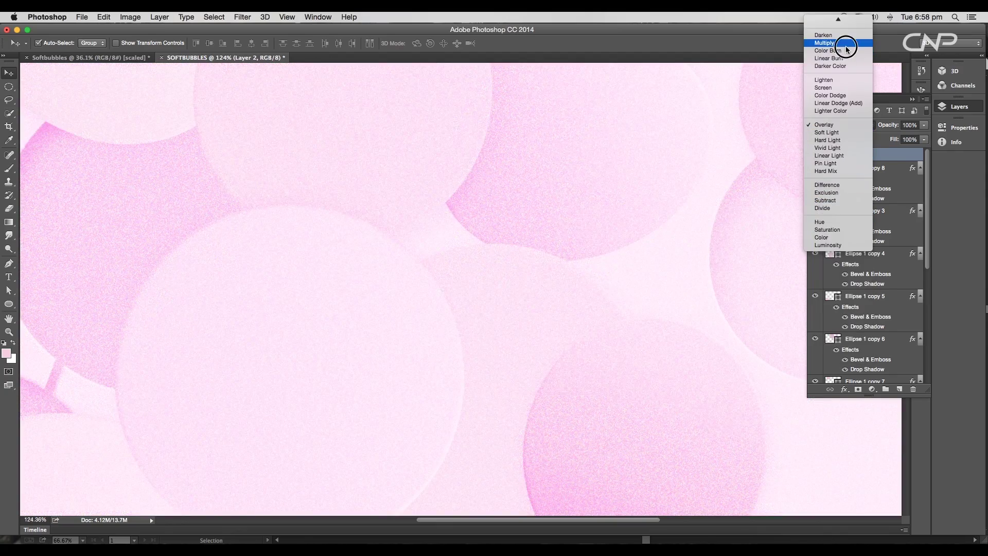
key(super+0)
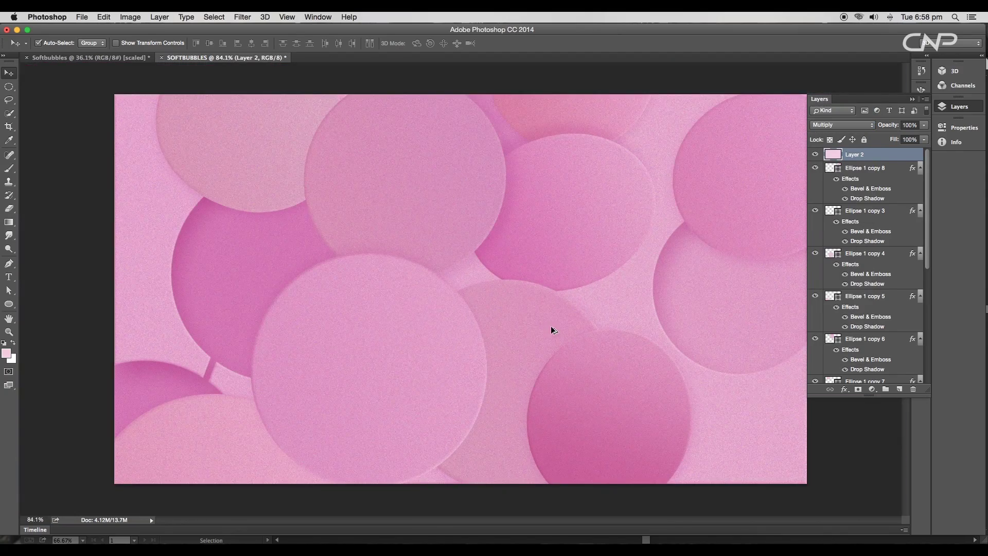
click(924, 127)
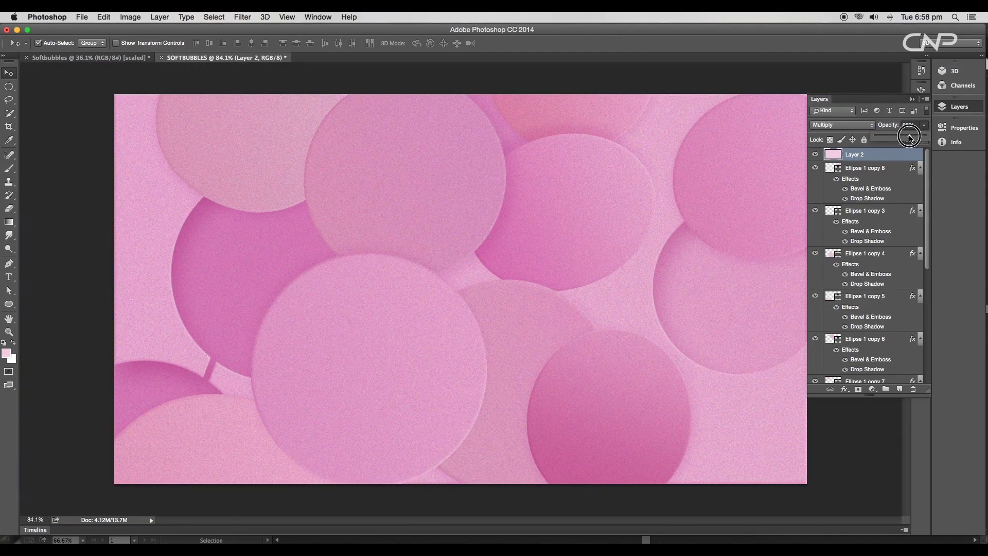
click(910, 138)
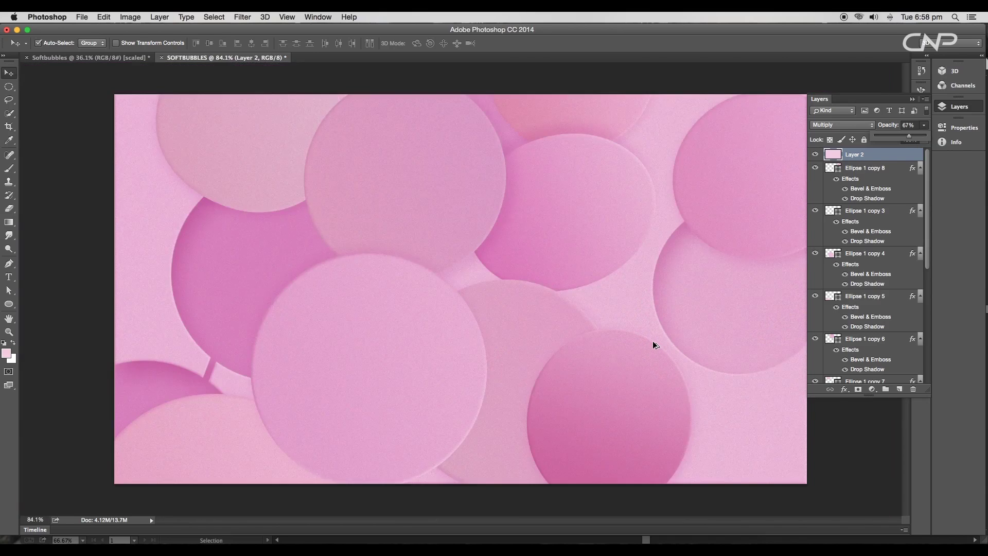
key(super+minus)
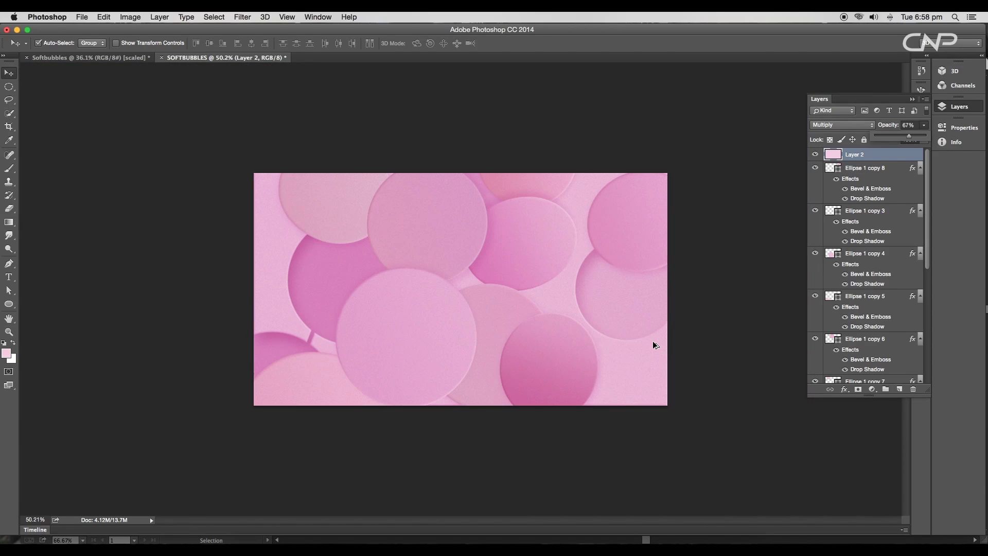
Add a Brightness/Contrast adjustment layer with Use Legacy on, brightness 18 and contrast 3, and compare the image with and without it
click(870, 392)
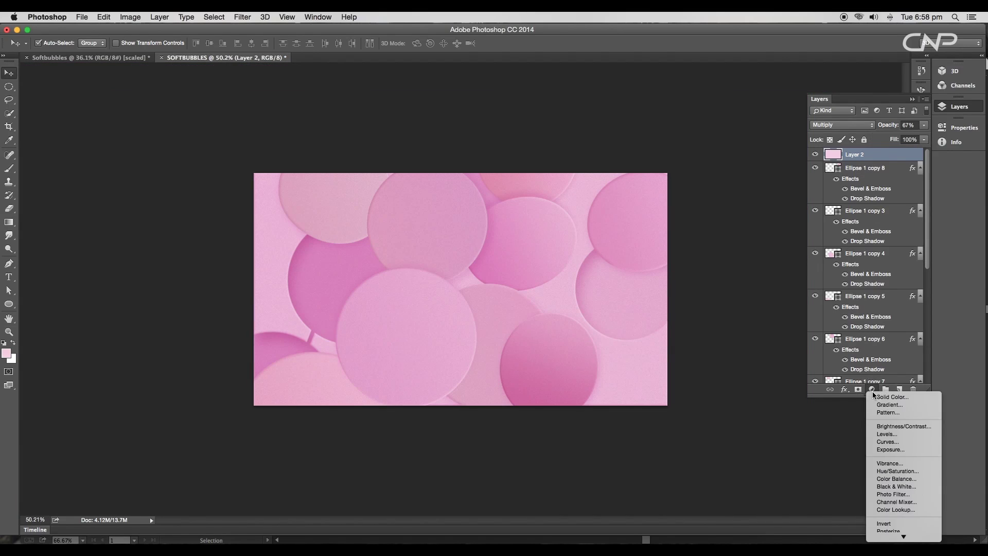
click(891, 436)
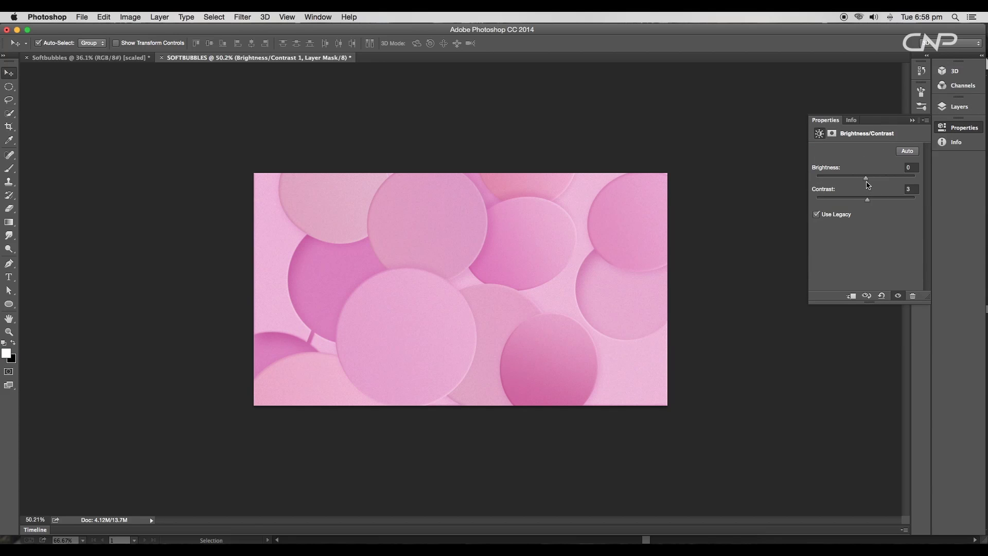
drag(873, 182, 877, 182)
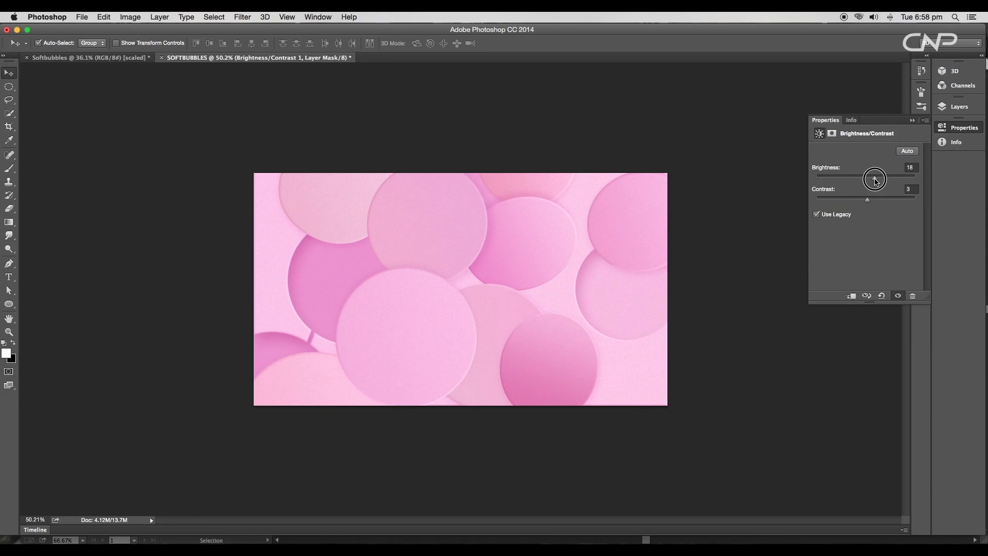
click(896, 296)
click(896, 296)
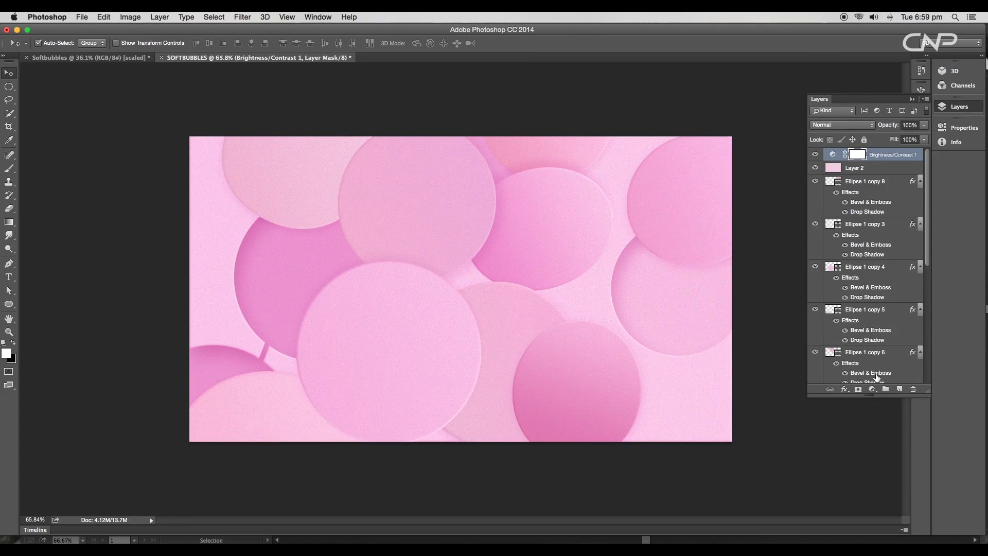
Add an Exposure adjustment layer directly above the noise layer with exposure +0.14 and offset -0.0729
click(873, 390)
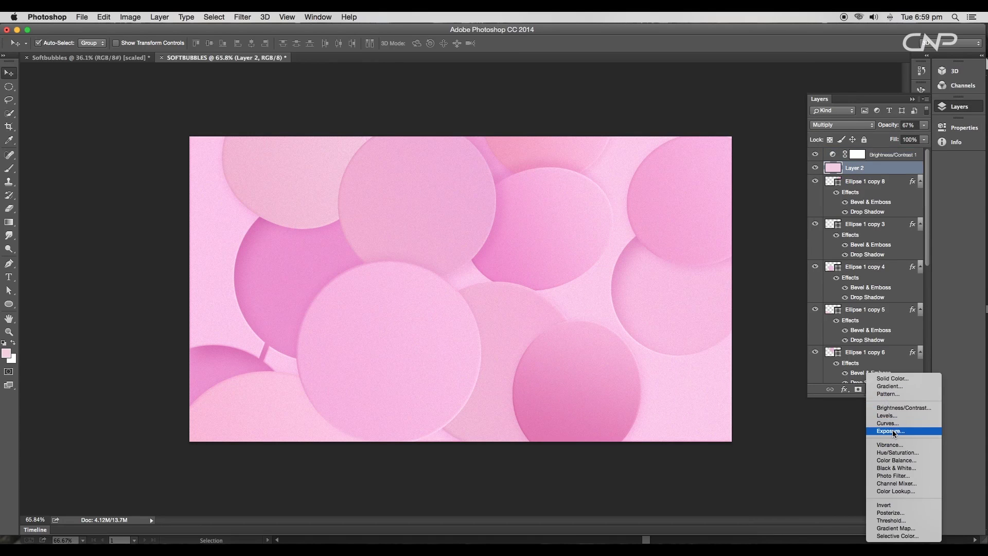
click(885, 424)
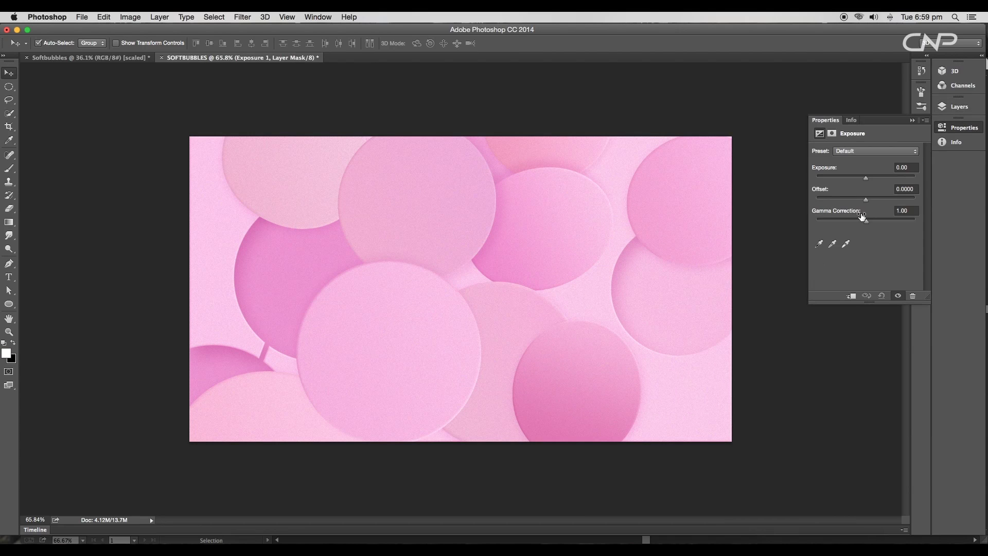
drag(865, 179, 870, 178)
drag(866, 200, 861, 201)
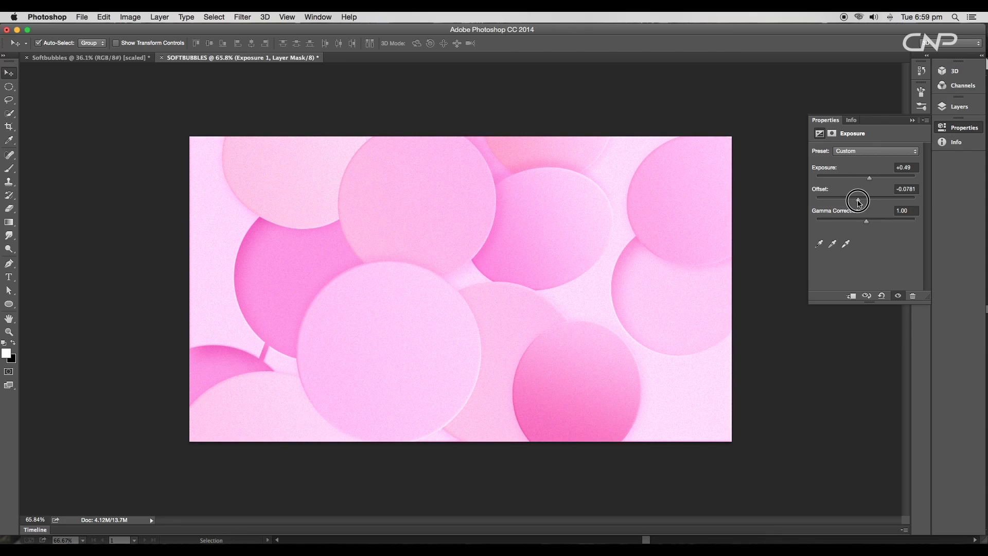
drag(871, 179, 867, 180)
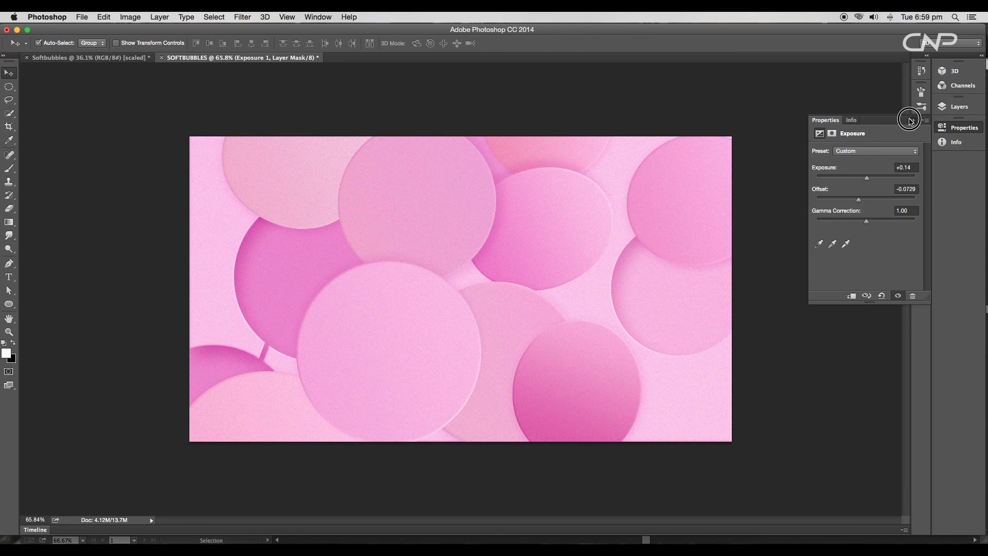
Add a Hue/Saturation adjustment layer above the Brightness/Contrast layer
click(911, 120)
click(939, 106)
click(883, 157)
click(872, 389)
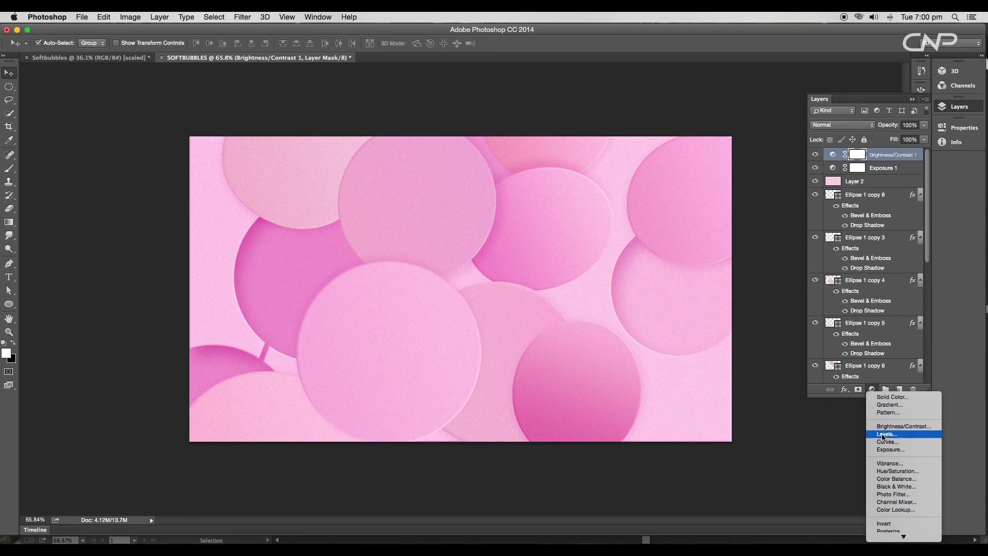
click(887, 472)
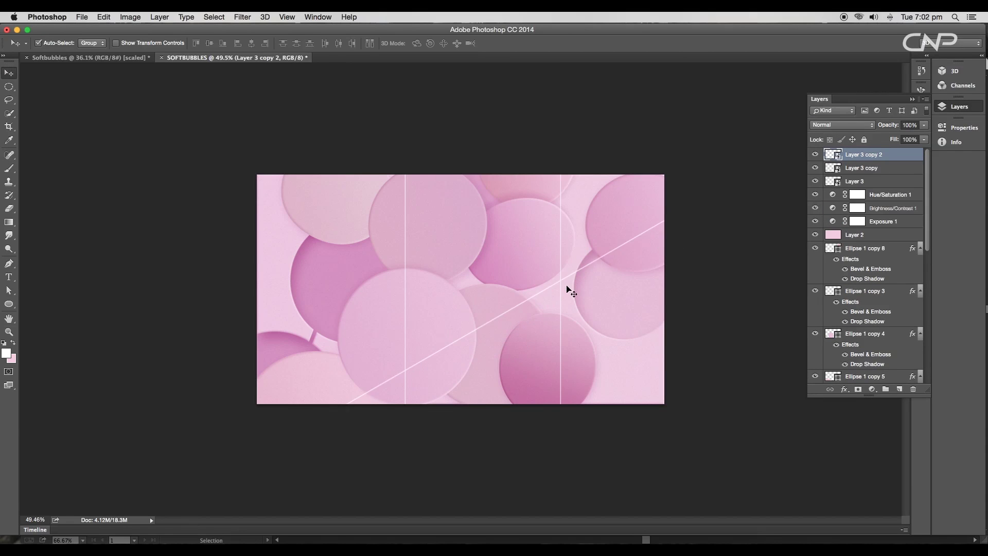
Move the copied vertical white line to the right of the original and add three parallel diagonal line copies across the artwork
key(shift+Up)
key(shift+Up)
key(shift+Up)
key(shift+Up)
key(shift+Up)
key(shift+Up)
key(shift+Up)
key(shift+Up)
key(shift+Up)
key(shift+Up)
key(shift+Up)
key(shift+Up)
key(shift+Up)
key(shift+Up)
key(shift+Up)
key(shift+Up)
key(shift+Up)
key(shift+Up)
key(shift+Up)
key(shift+Up)
key(shift+Up)
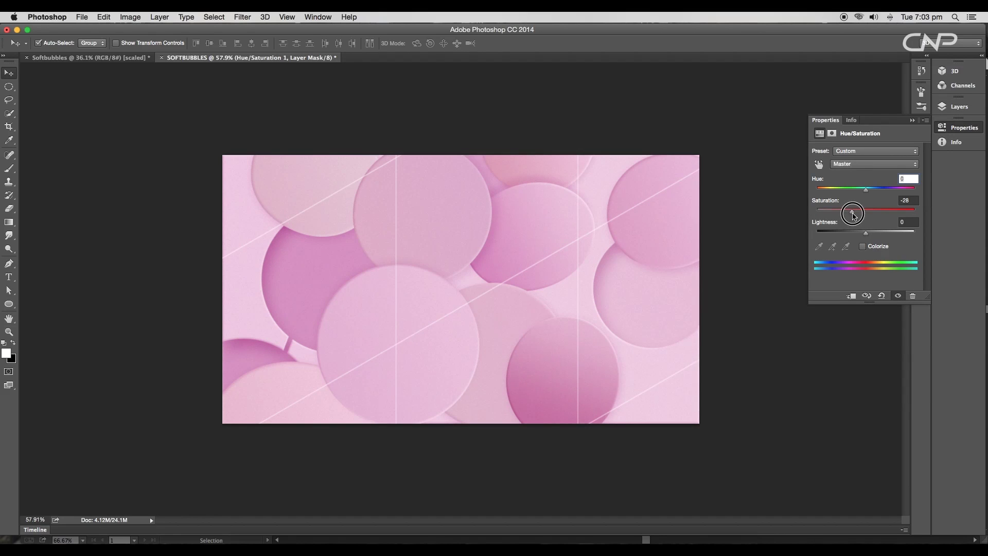
Shift the hue of the Hue/Saturation adjustment layer slightly toward purple and inspect the artwork up close
click(868, 190)
scroll(769, 211, down, 1)
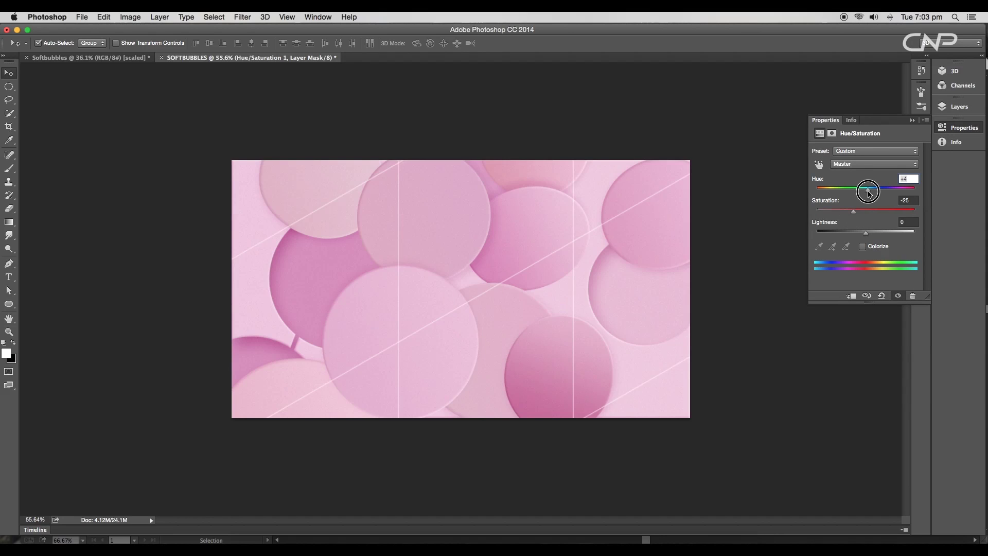
drag(866, 190, 862, 190)
scroll(859, 189, down, 3)
click(912, 120)
scroll(574, 330, up, 6)
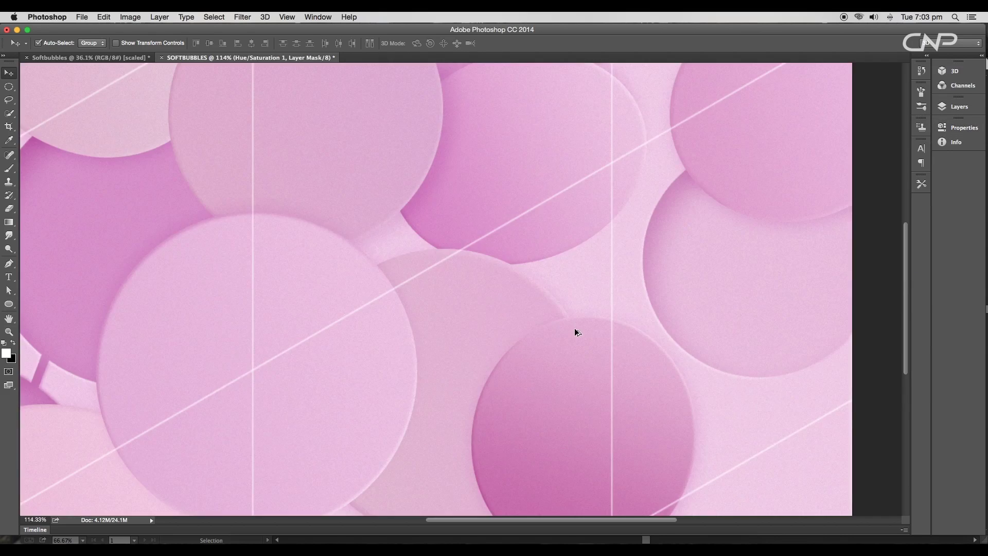
scroll(574, 329, down, 3)
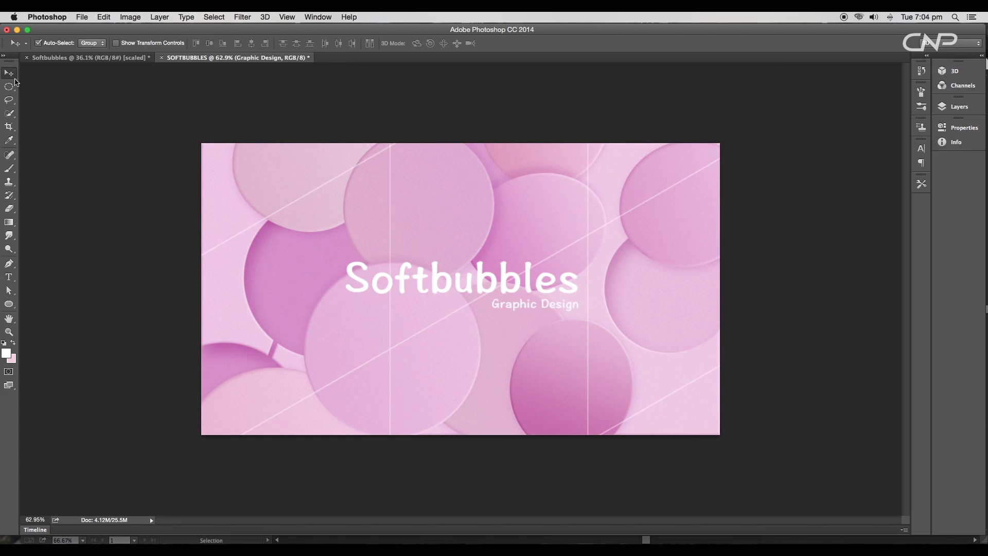
Position the "Graphic Design" subtitle just beneath the right end of the "Softbubbles" title
mouse_move(556, 301)
mouse_down()
mouse_move(573, 298)
mouse_move(560, 294)
mouse_move(570, 303)
mouse_up()
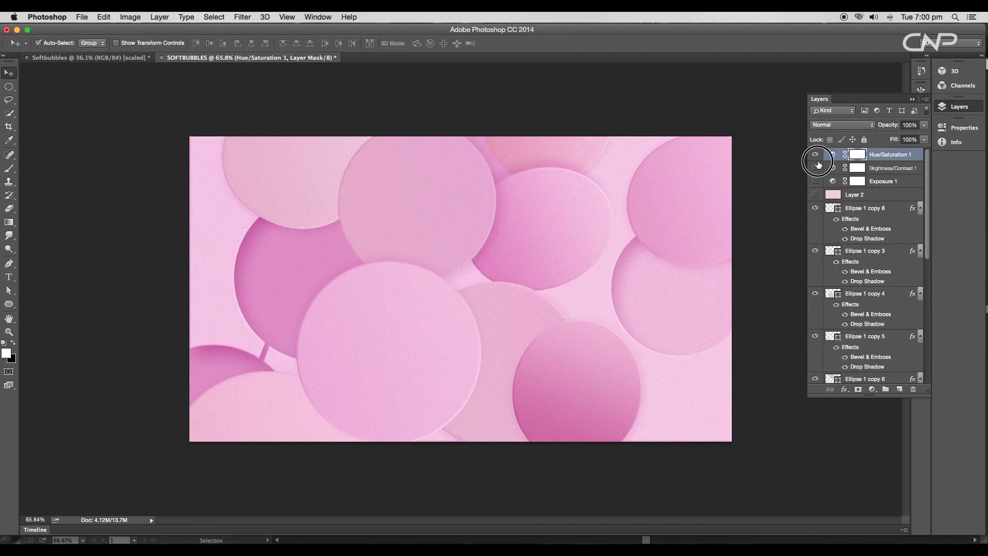
Review the adjustment layers and set the Exposure layer's exposure to -0.14
drag(818, 165, 816, 195)
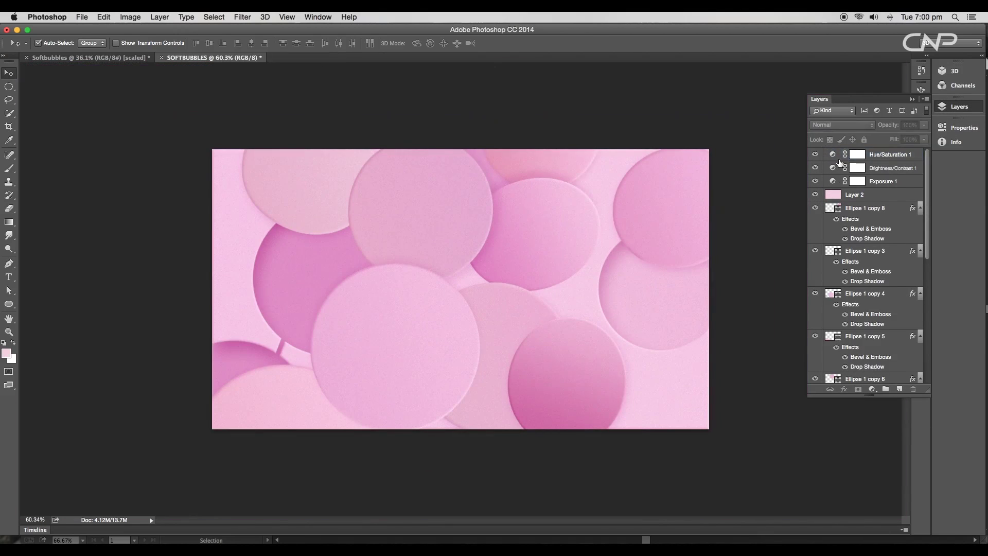
double_click(836, 157)
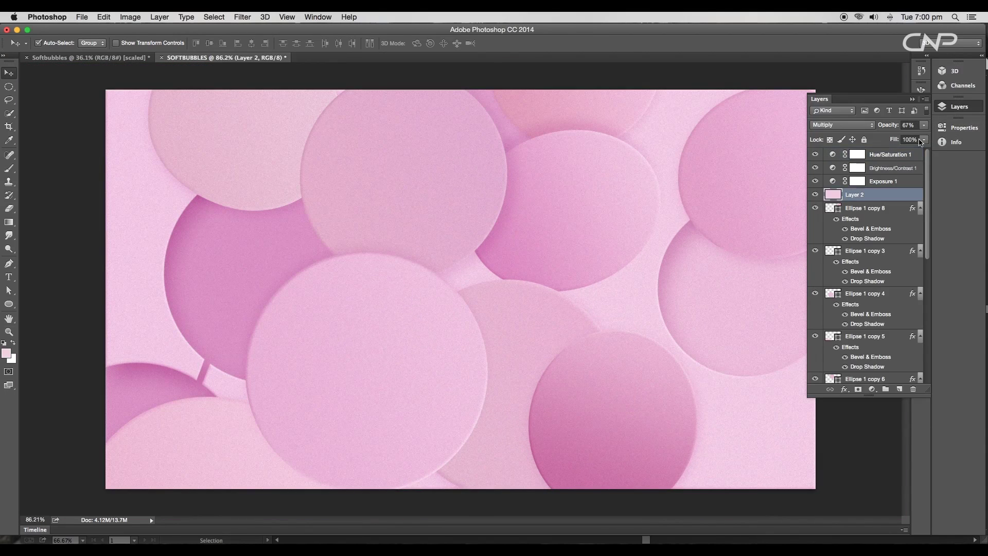
double_click(834, 182)
drag(867, 176, 859, 202)
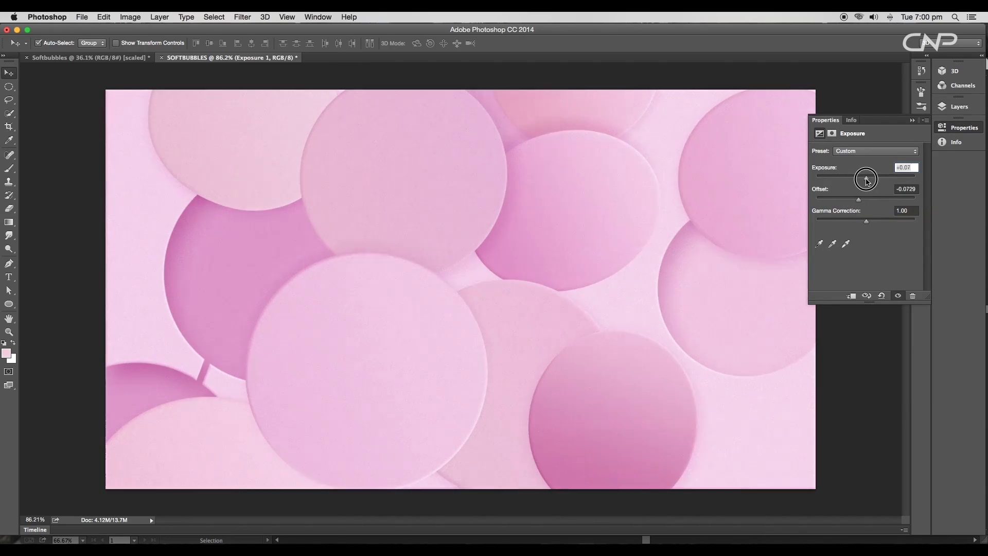
click(959, 107)
Compare the artwork with and without the noise texture and set Layer 2's opacity to 47%
click(816, 182)
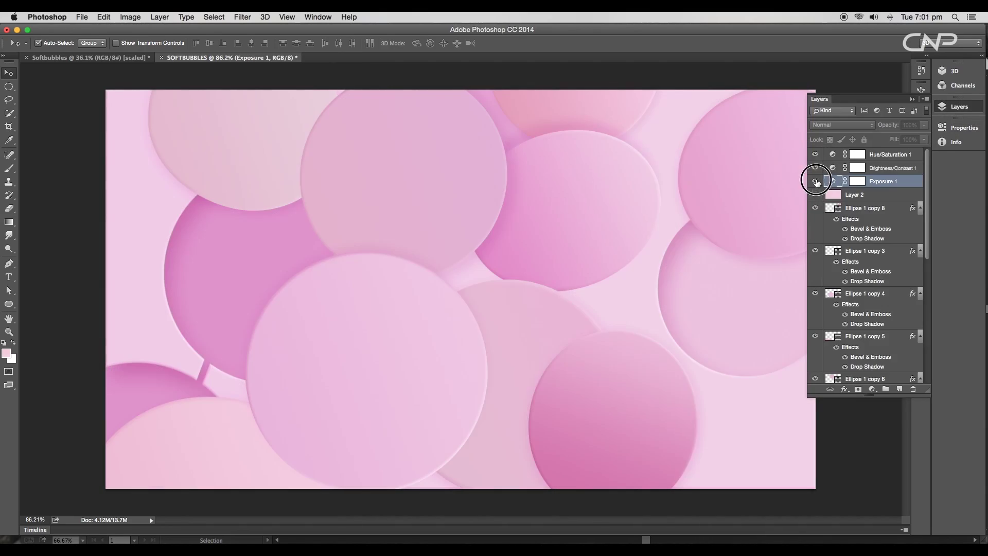
click(816, 181)
scroll(558, 302, down, 10)
scroll(542, 305, up, 8)
click(833, 195)
scroll(556, 312, up, 5)
scroll(555, 311, down, 4)
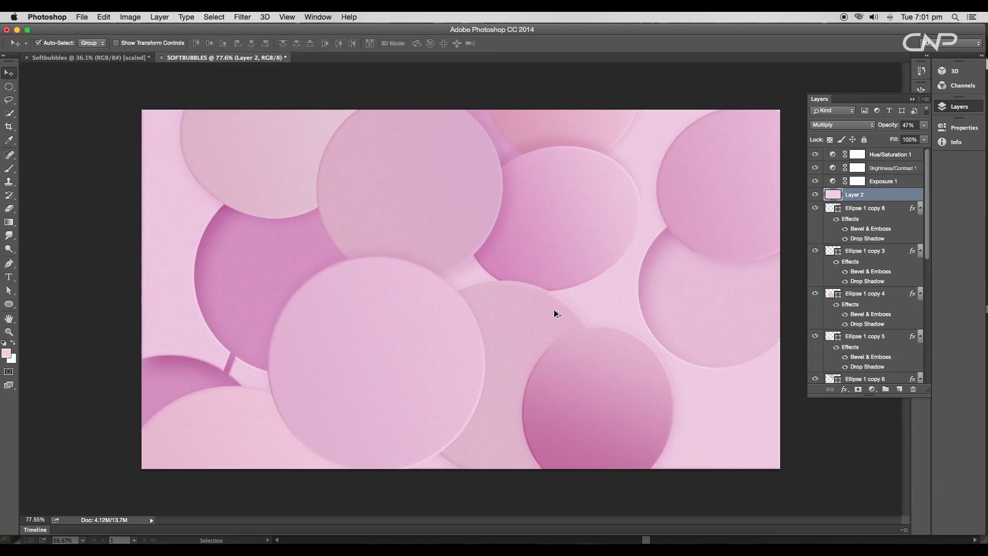